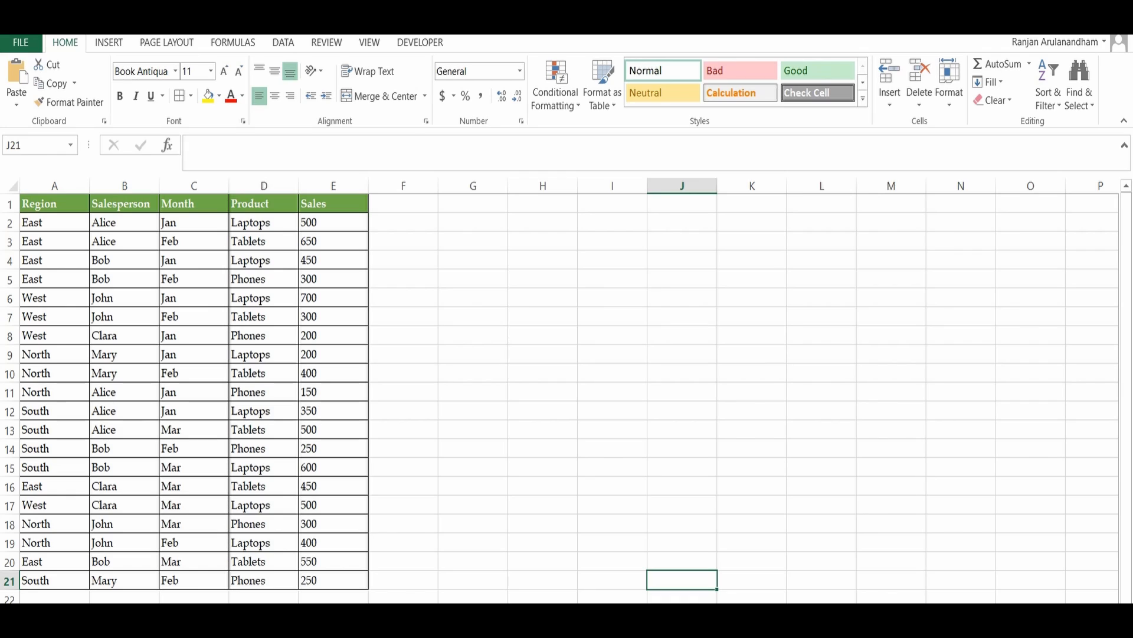
{"action": "left_click", "coordinate": [26, 204]}
{"action": "left_click_drag", "start_coordinate": [79, 226], "coordinate": [347, 583]}
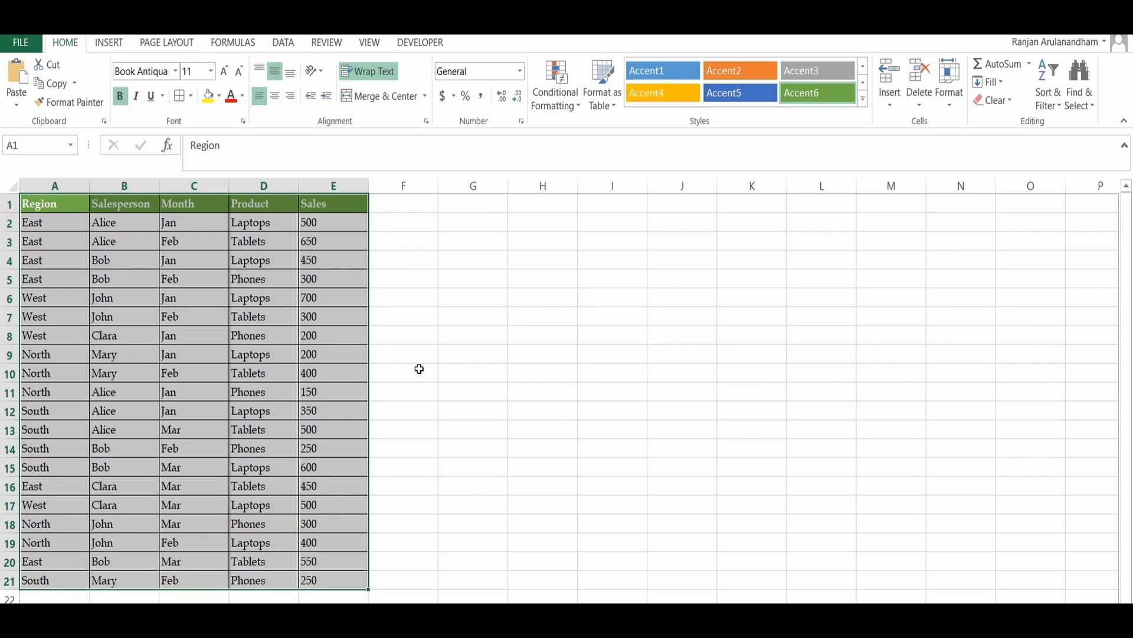
{"action": "left_click", "coordinate": [387, 272]}
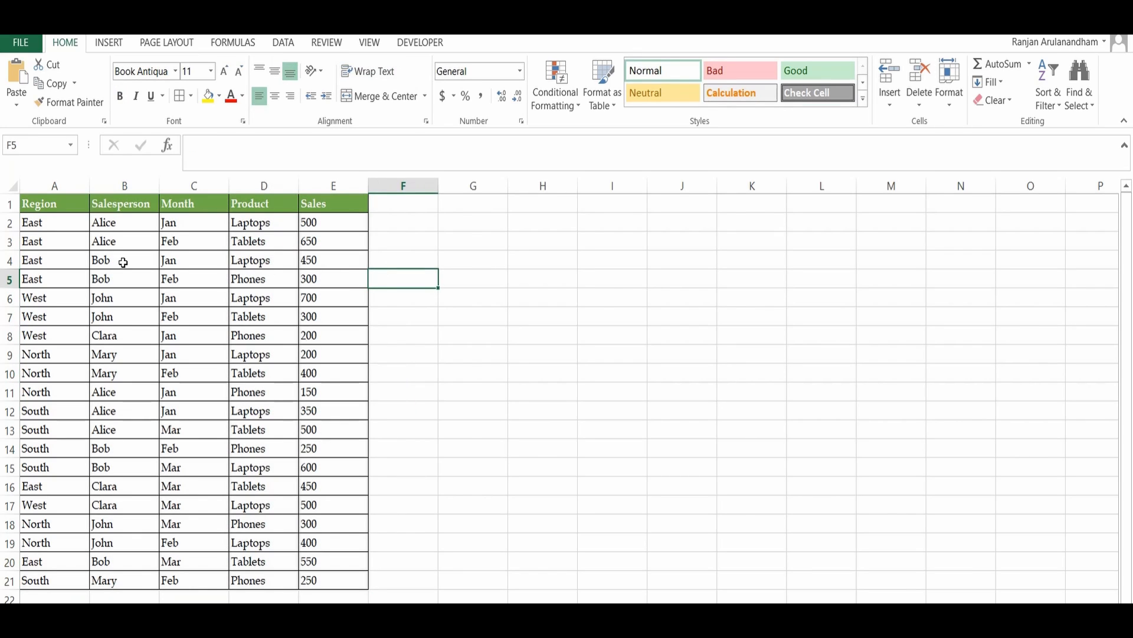
Insert a blank row above row 4 and a blank column before the Month column.
{"action": "left_click", "coordinate": [10, 261]}
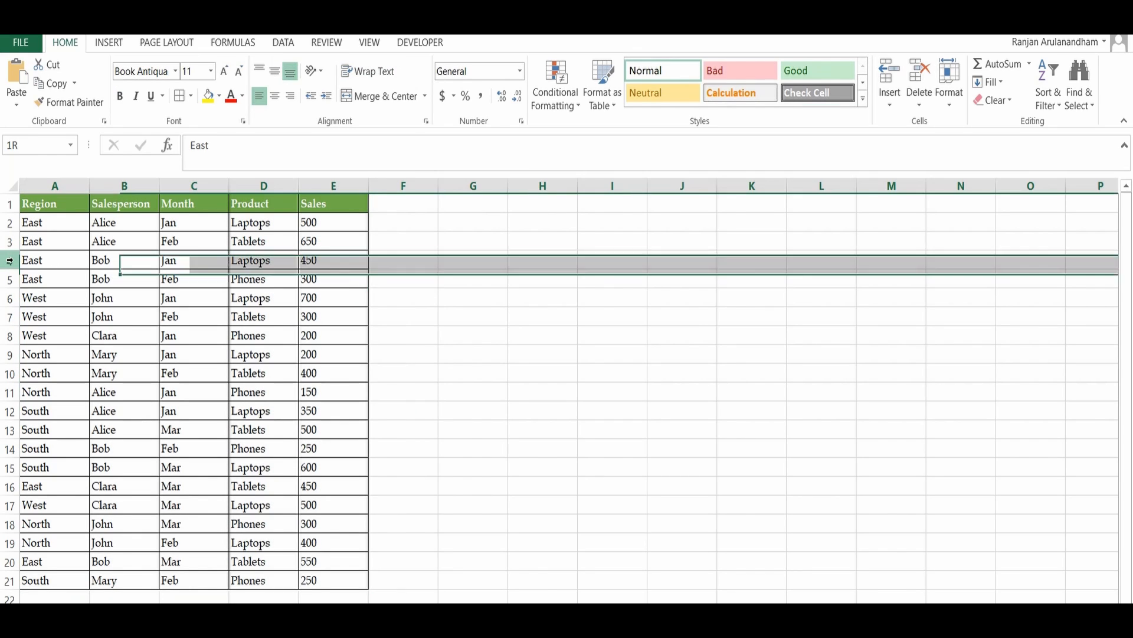
{"action": "right_click", "coordinate": [13, 260]}
{"action": "left_click", "coordinate": [65, 376]}
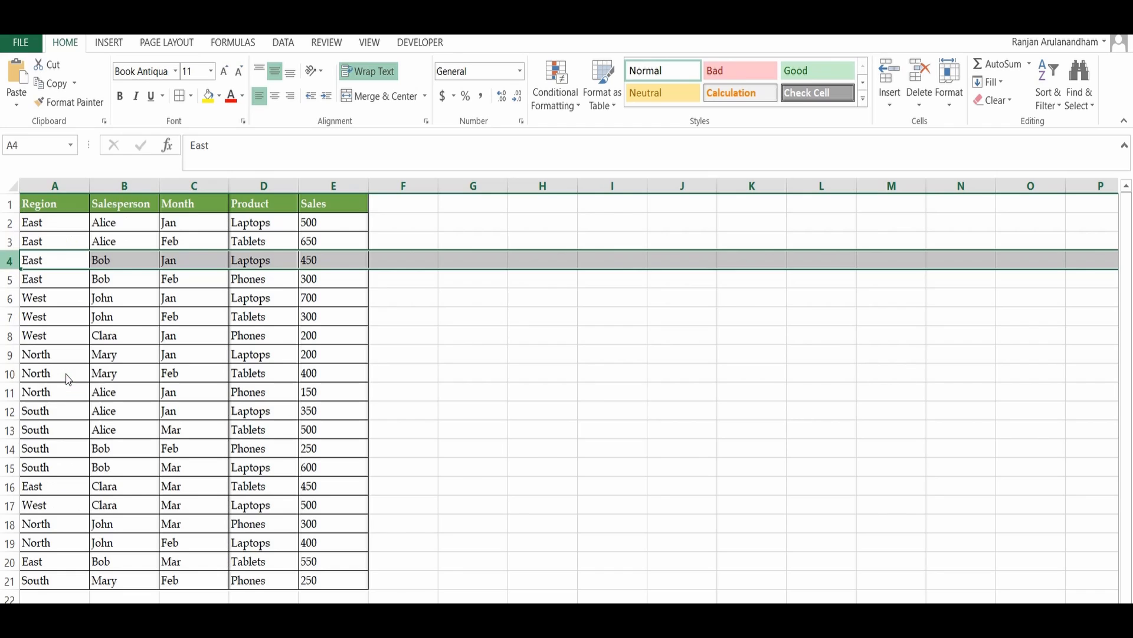
{"action": "left_click", "coordinate": [184, 184]}
{"action": "right_click", "coordinate": [184, 183]}
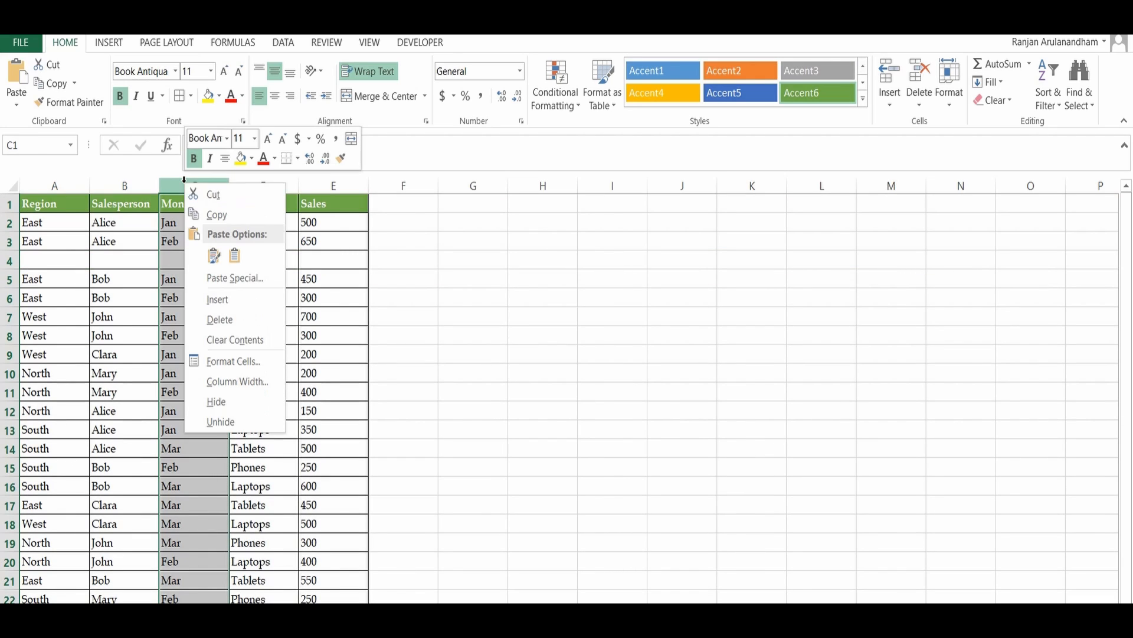
{"action": "left_click", "coordinate": [232, 301]}
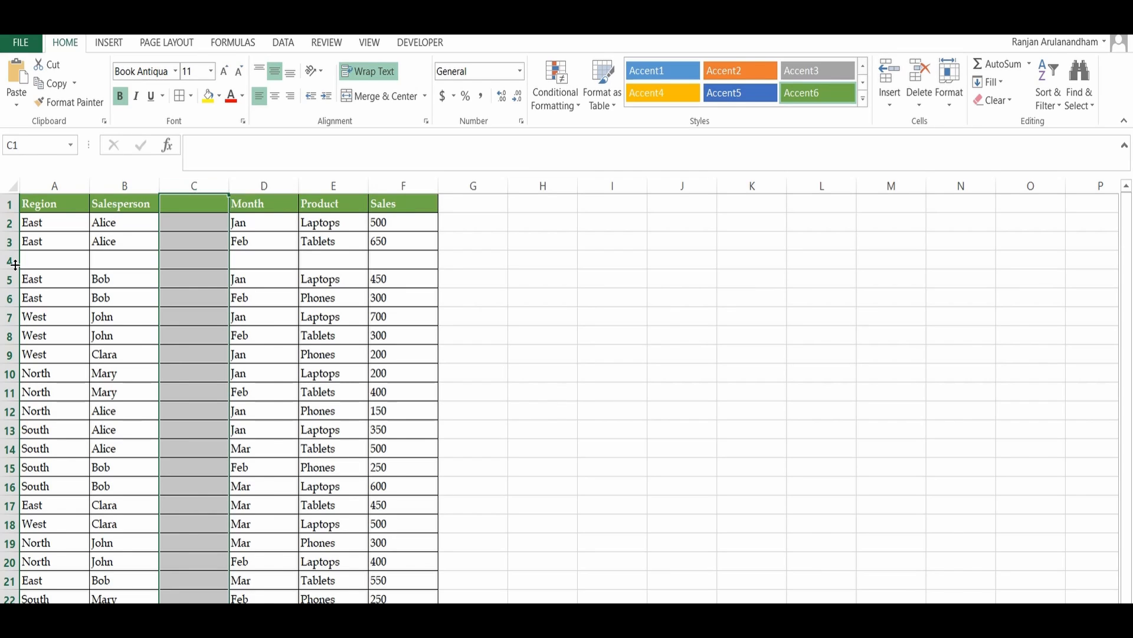
Delete the blank column C and the blank row 4 from the sales data.
{"action": "key", "text": "ctrl+minus"}
{"action": "left_click", "coordinate": [15, 265]}
{"action": "key", "text": "ctrl+minus"}
{"action": "left_click", "coordinate": [429, 327]}
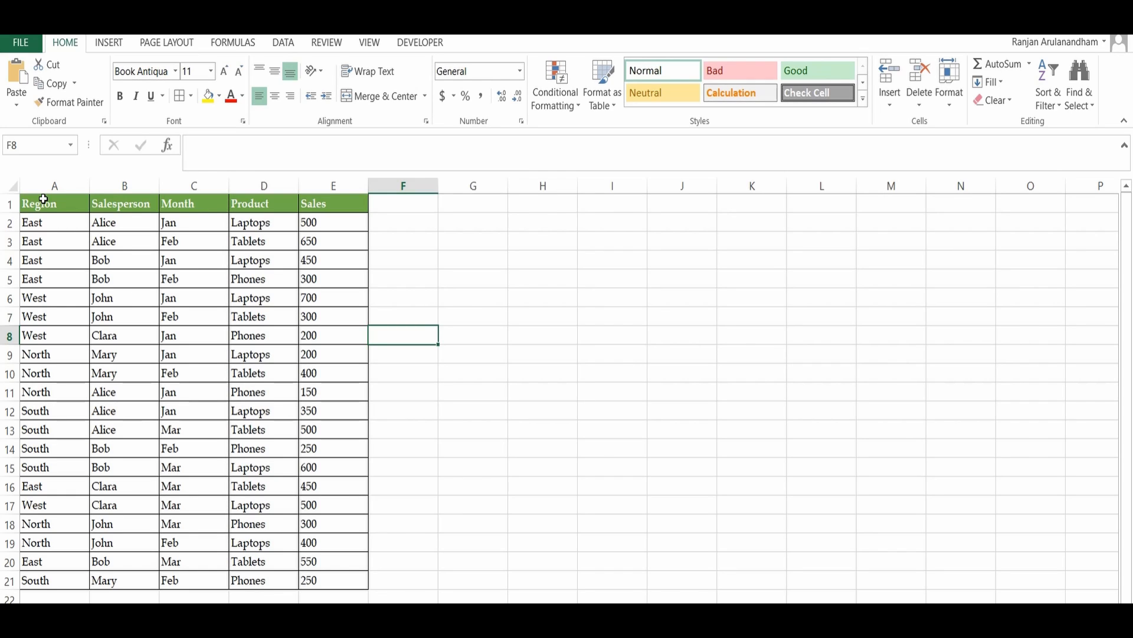
Create a PivotTable from the sales data in A1:E21 on a new worksheet.
{"action": "left_click_drag", "start_coordinate": [38, 201], "coordinate": [325, 579]}
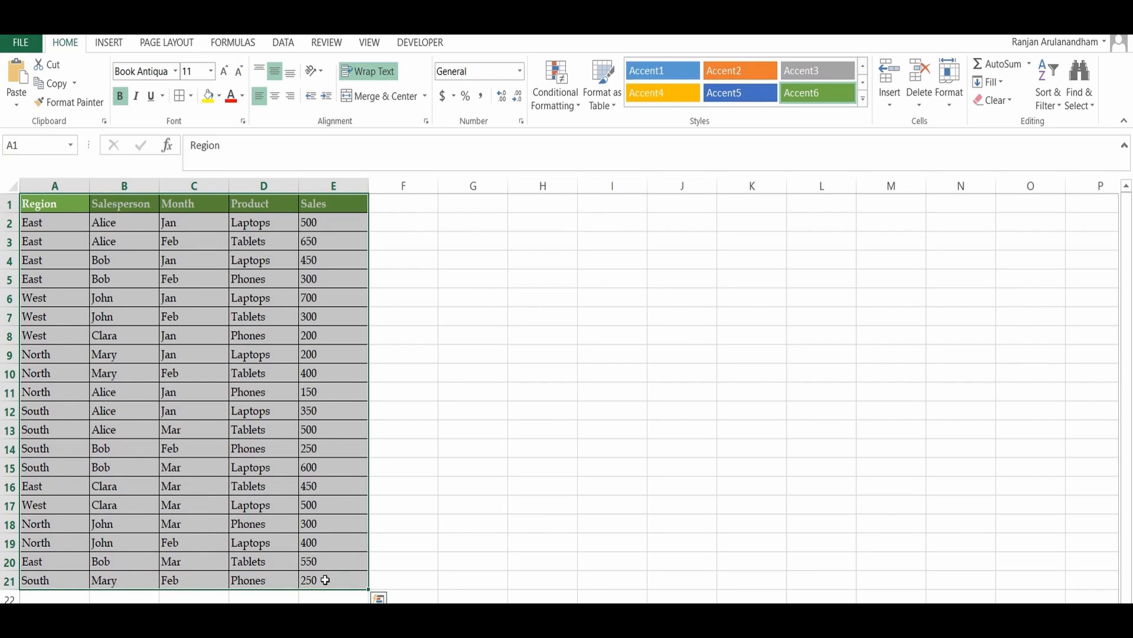
{"action": "left_click", "coordinate": [109, 47]}
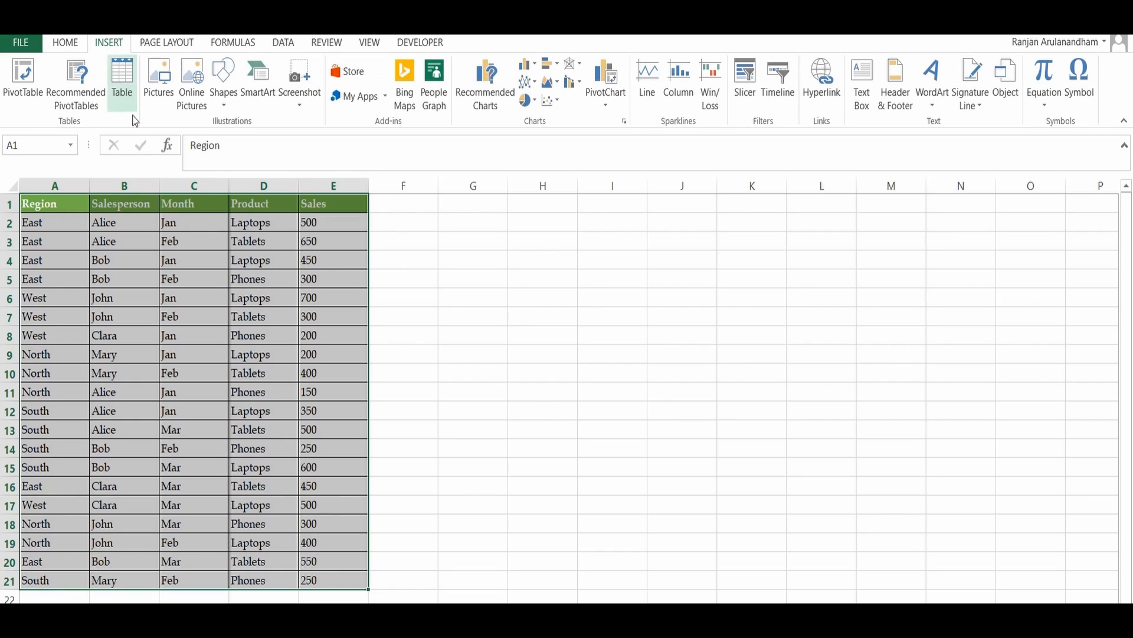
{"action": "left_click", "coordinate": [17, 82]}
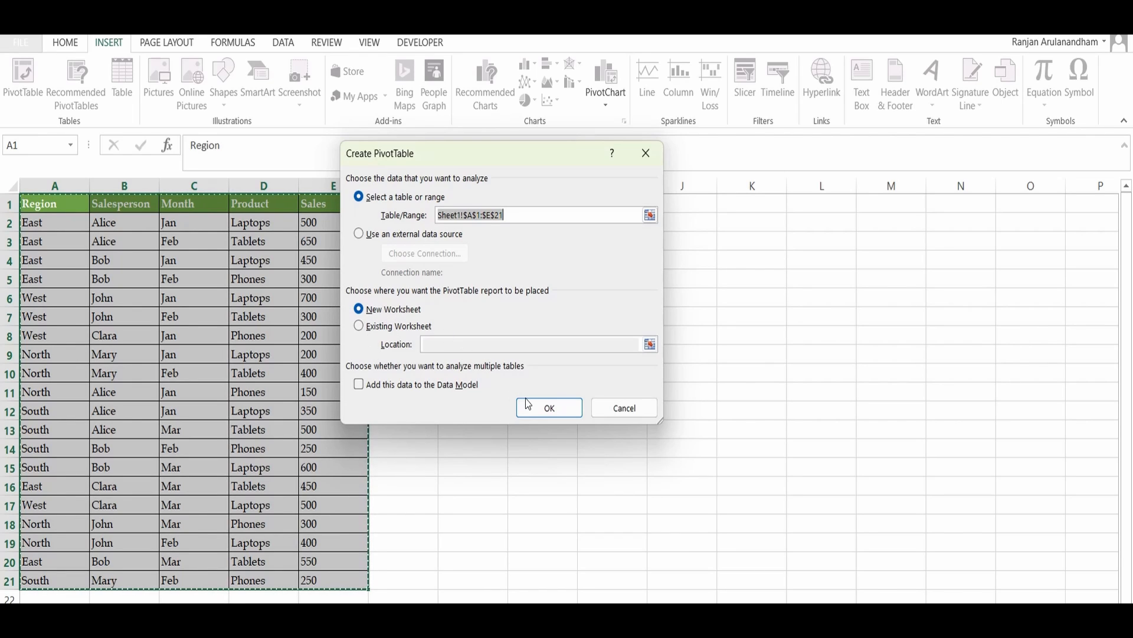
{"action": "left_click", "coordinate": [546, 407]}
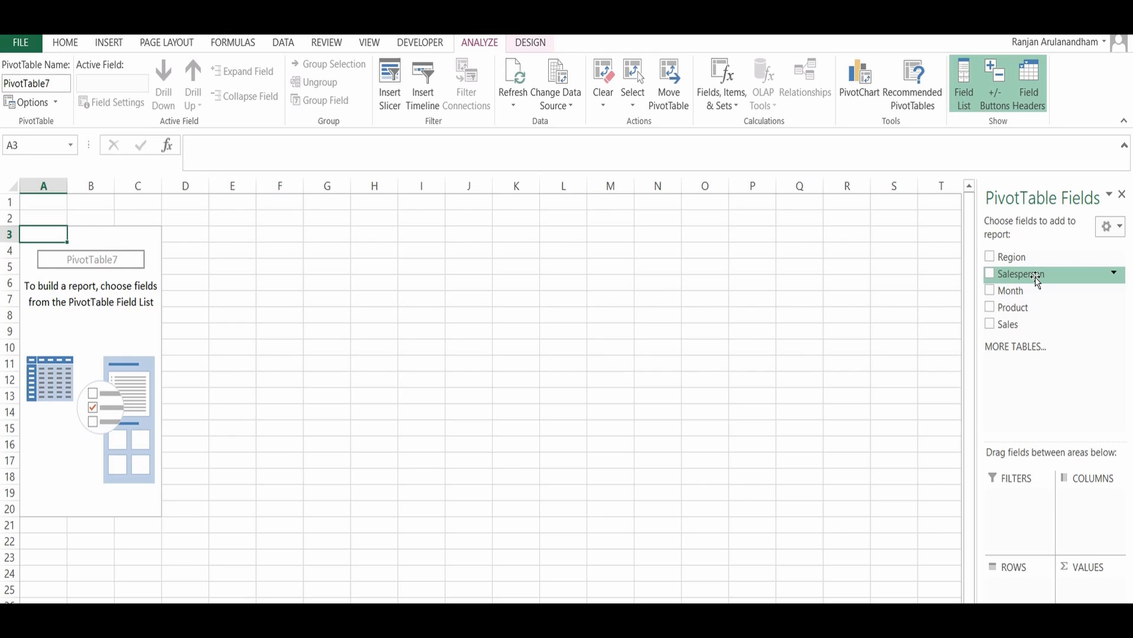
Set up the PivotTable with Salesperson as columns, Product as rows and the sum of Sales as values.
{"action": "left_click_drag", "start_coordinate": [1038, 282], "coordinate": [1093, 503]}
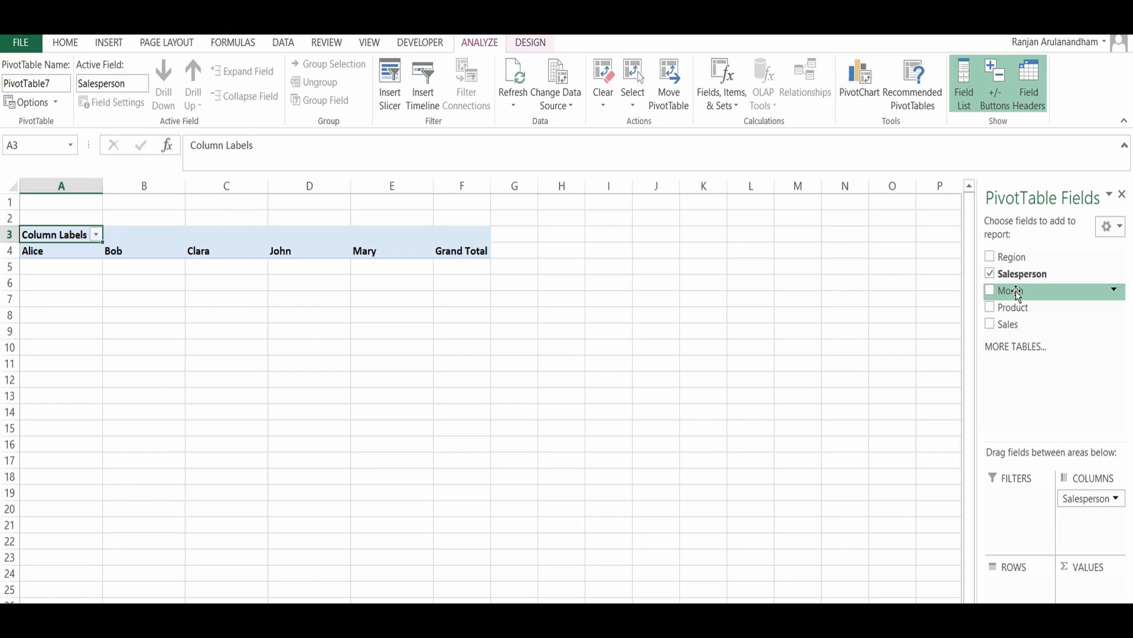
{"action": "left_click_drag", "start_coordinate": [1013, 307], "coordinate": [1004, 589]}
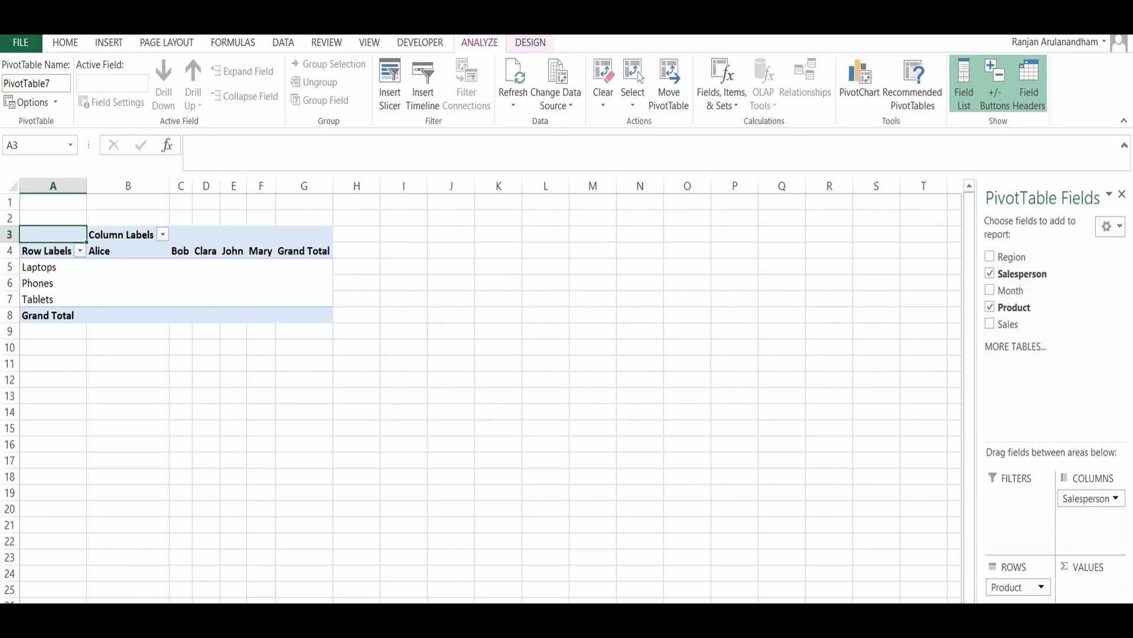
{"action": "key", "text": "ctrl+Page_Down"}
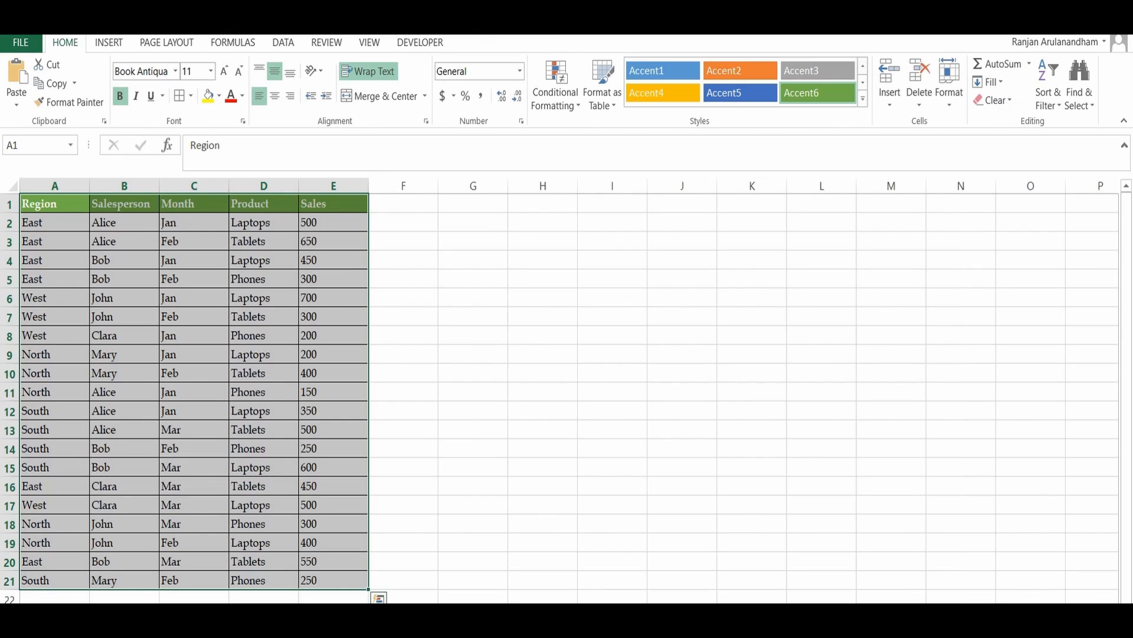
{"action": "left_click", "coordinate": [105, 221]}
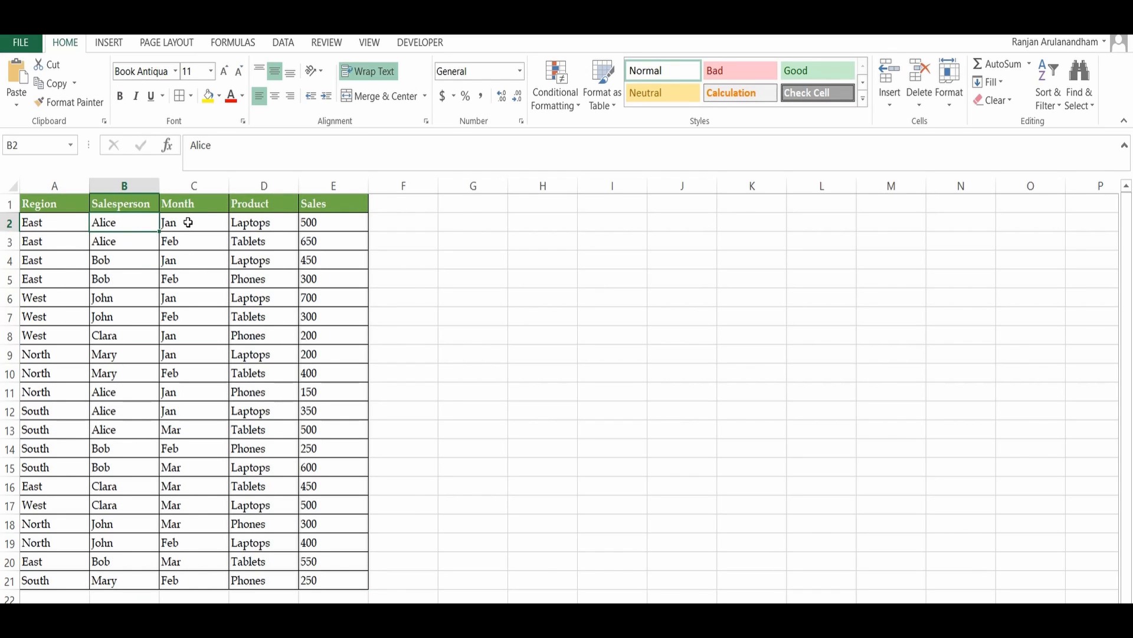
{"action": "left_click", "coordinate": [188, 222]}
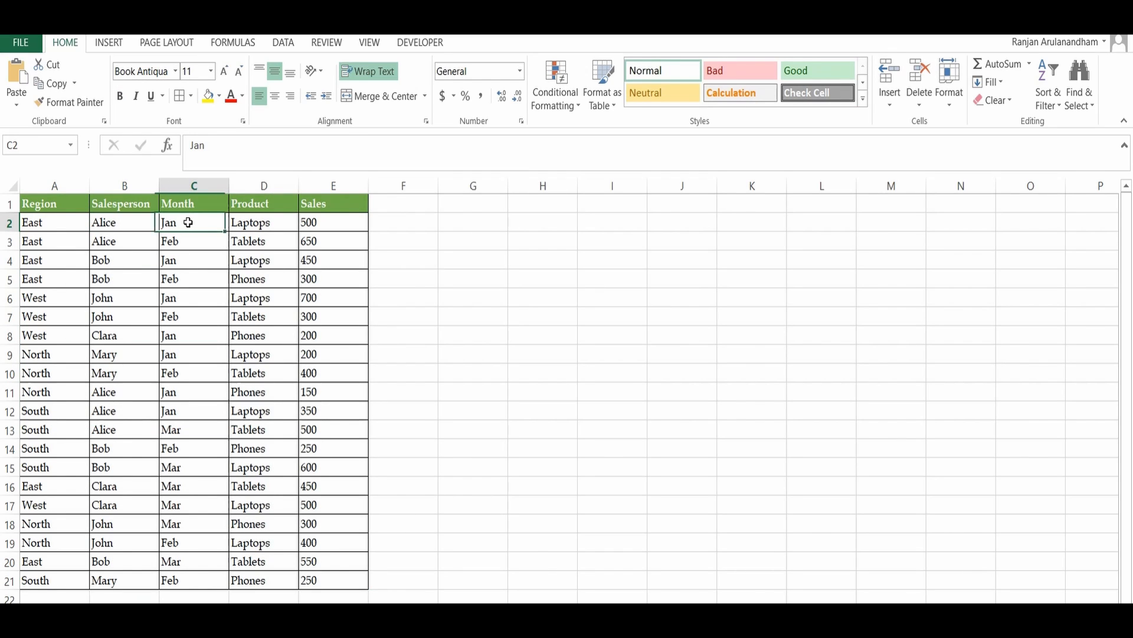
{"action": "left_click", "coordinate": [253, 224]}
{"action": "left_click", "coordinate": [313, 224]}
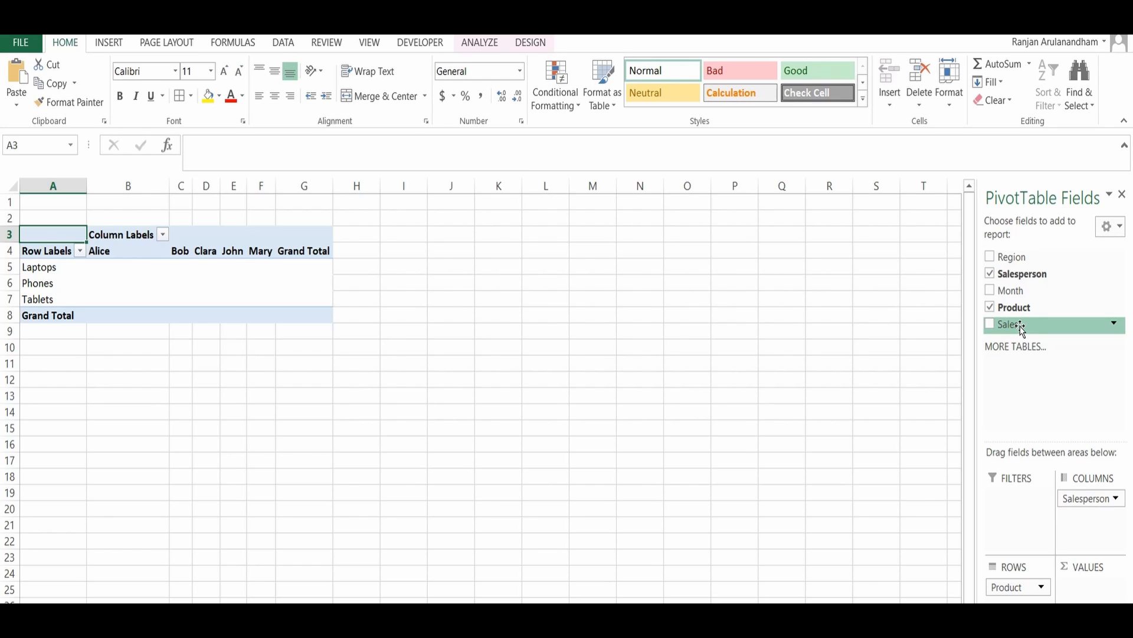
{"action": "left_click_drag", "start_coordinate": [1017, 326], "coordinate": [1097, 596]}
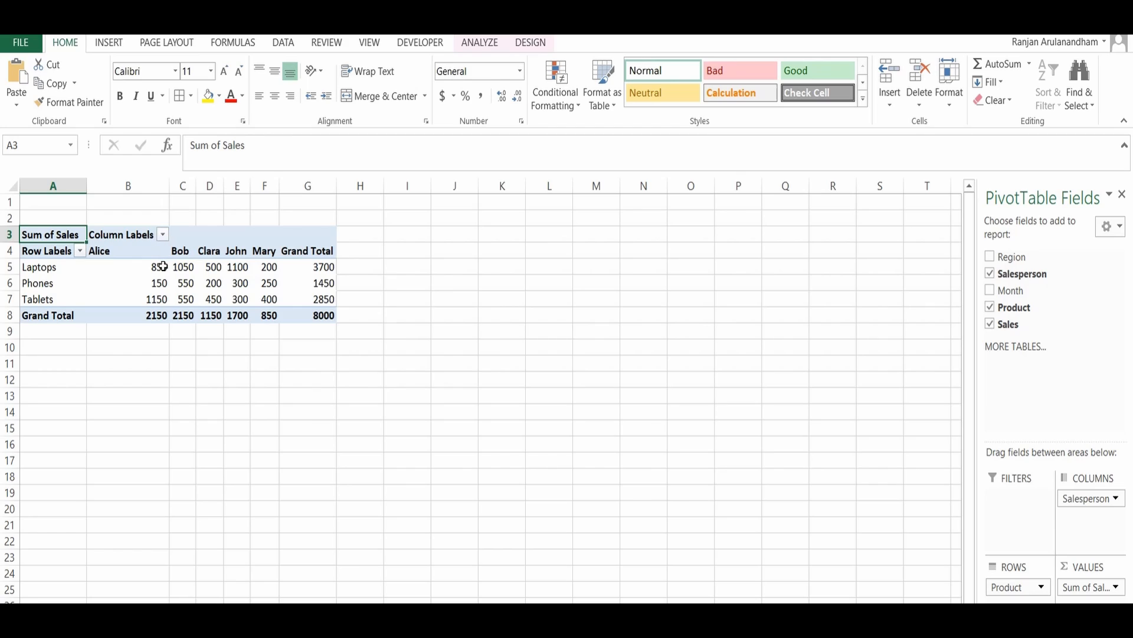
Examine the sales sums for laptops and phones under the first salesperson in the PivotTable.
{"action": "mouse_move", "coordinate": [162, 267]}
{"action": "left_click", "coordinate": [109, 245]}
{"action": "left_click", "coordinate": [53, 269]}
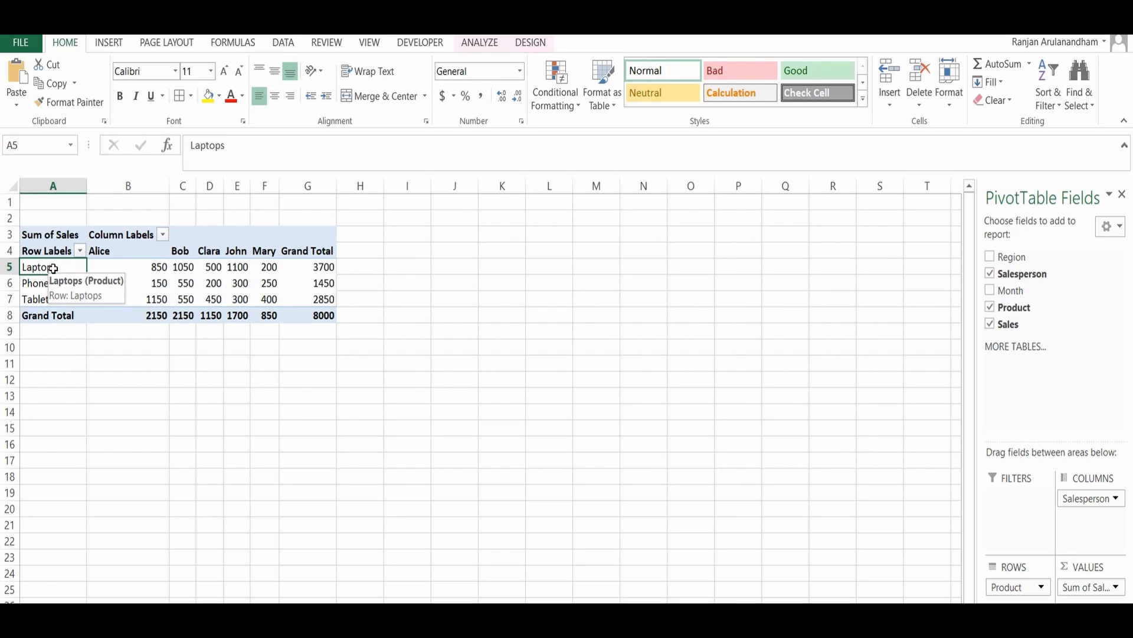
{"action": "left_click", "coordinate": [157, 269]}
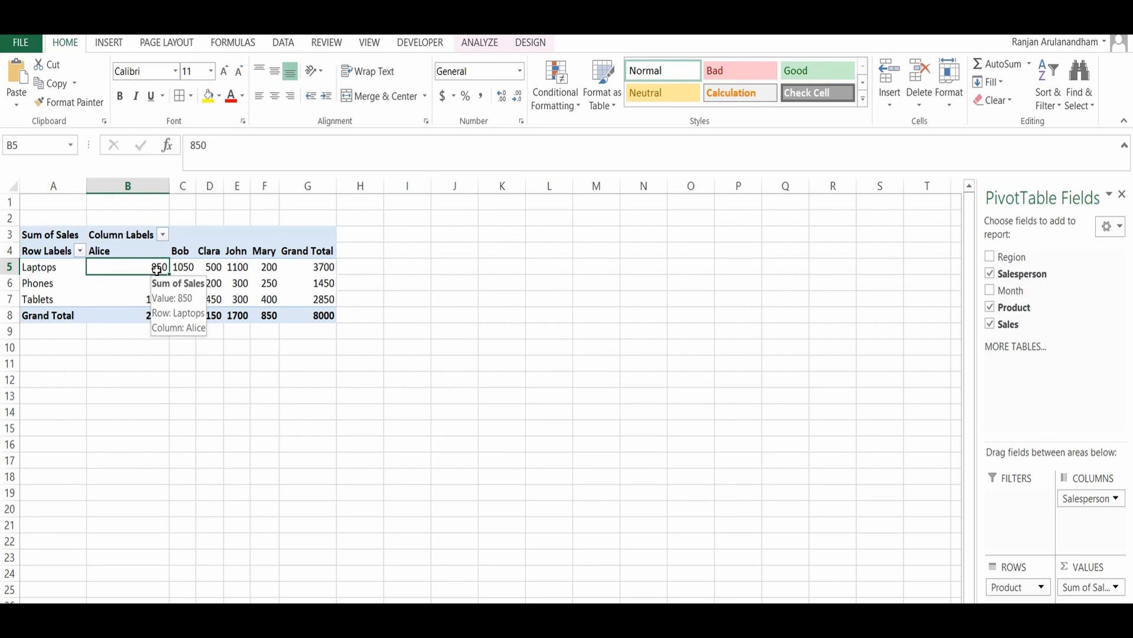
{"action": "left_click", "coordinate": [56, 289]}
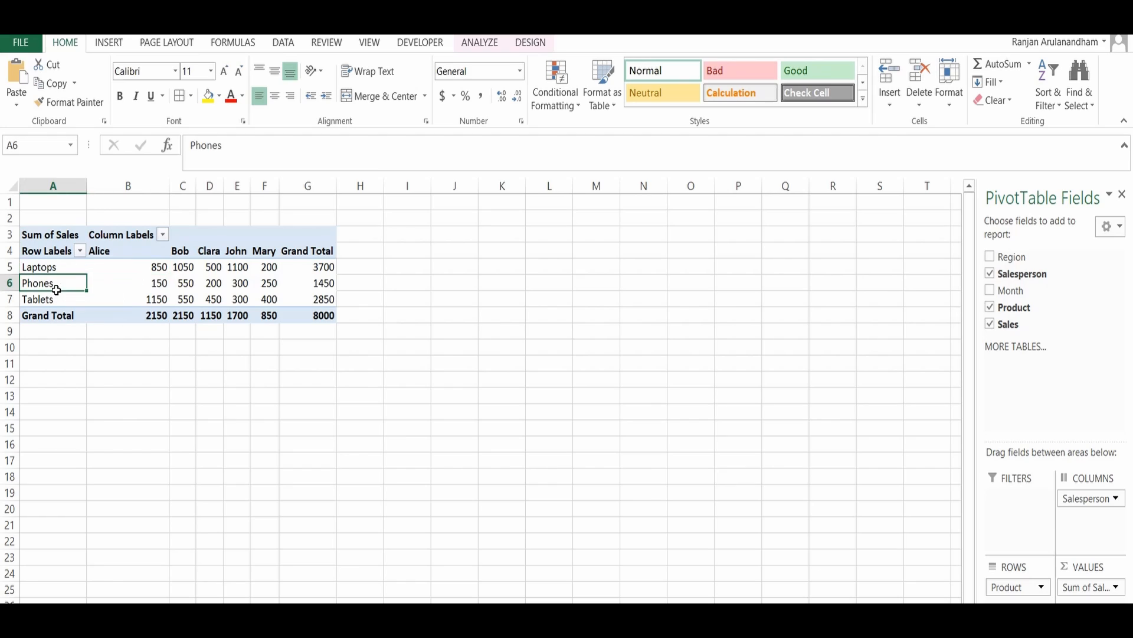
{"action": "left_click", "coordinate": [104, 256]}
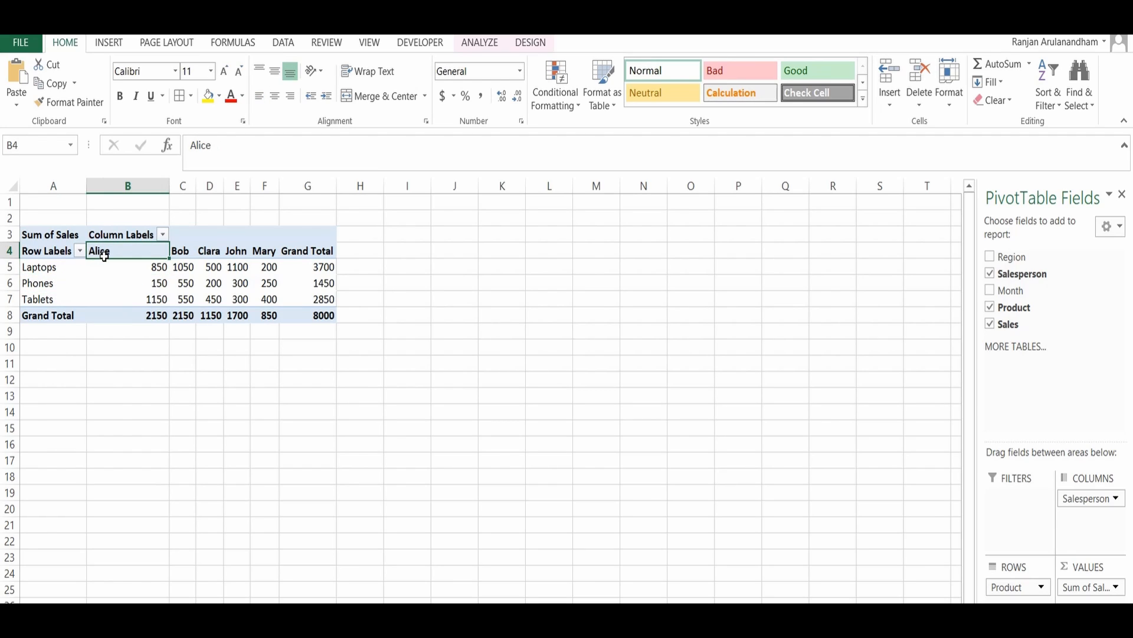
{"action": "left_click", "coordinate": [152, 284]}
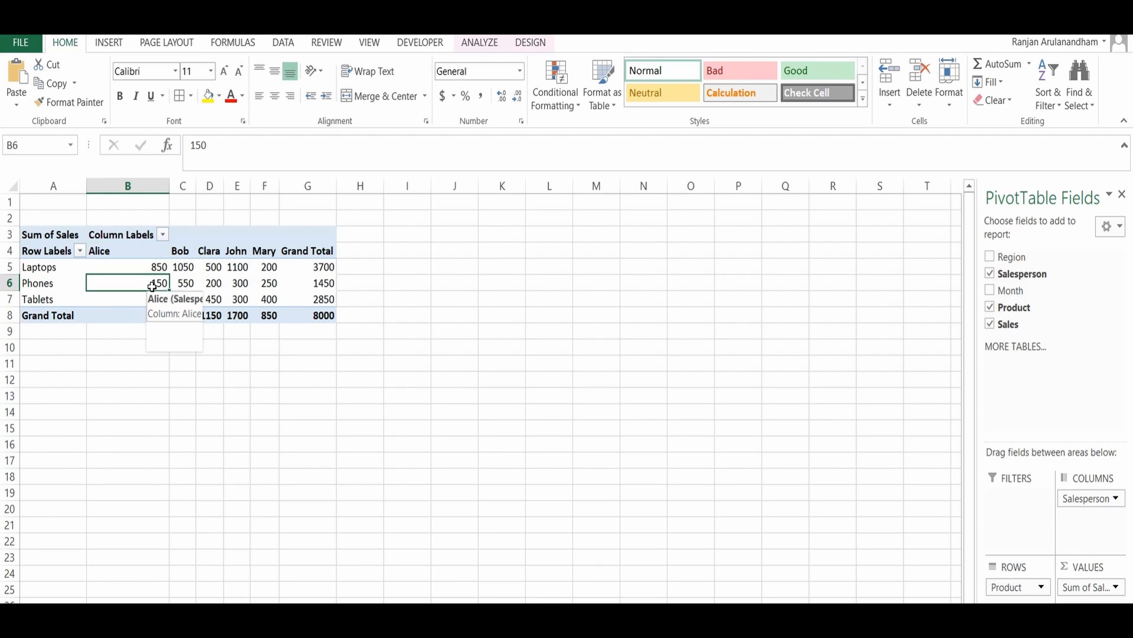
{"action": "left_click", "coordinate": [154, 267]}
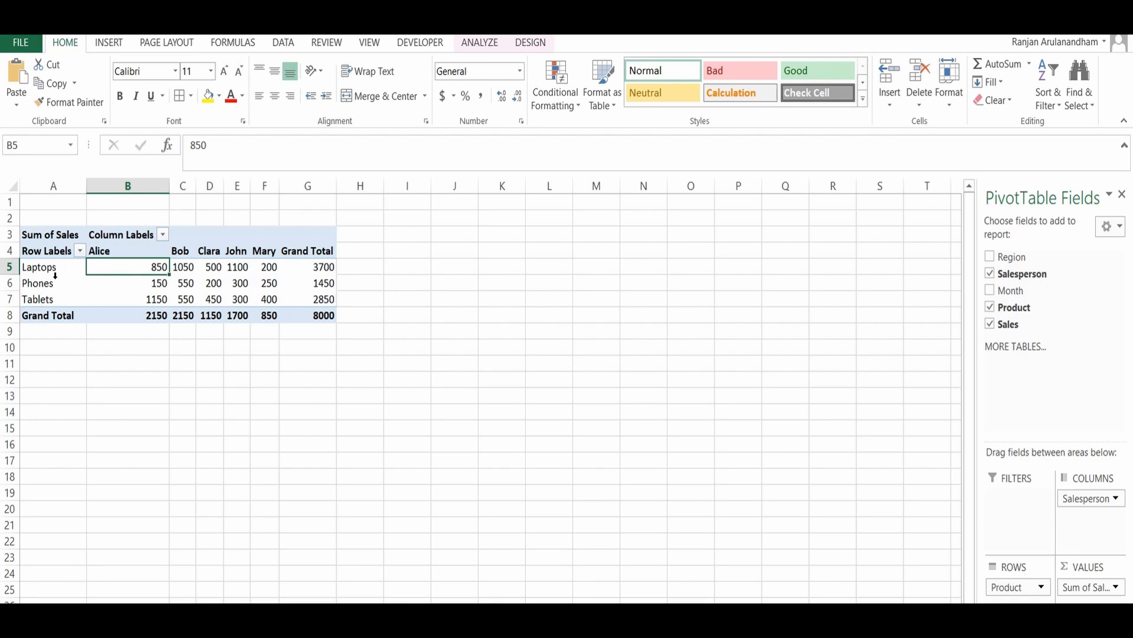
{"action": "mouse_move", "coordinate": [49, 286]}
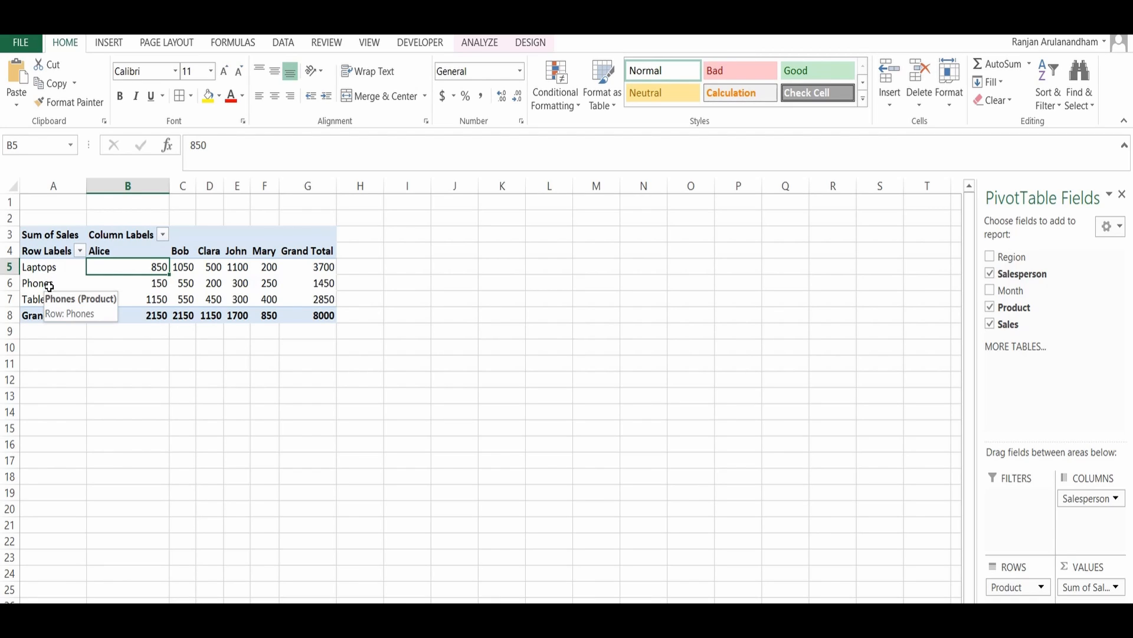
Replace Product with Region as the row field of the PivotTable.
{"action": "left_click", "coordinate": [1005, 587]}
{"action": "left_click", "coordinate": [1032, 548]}
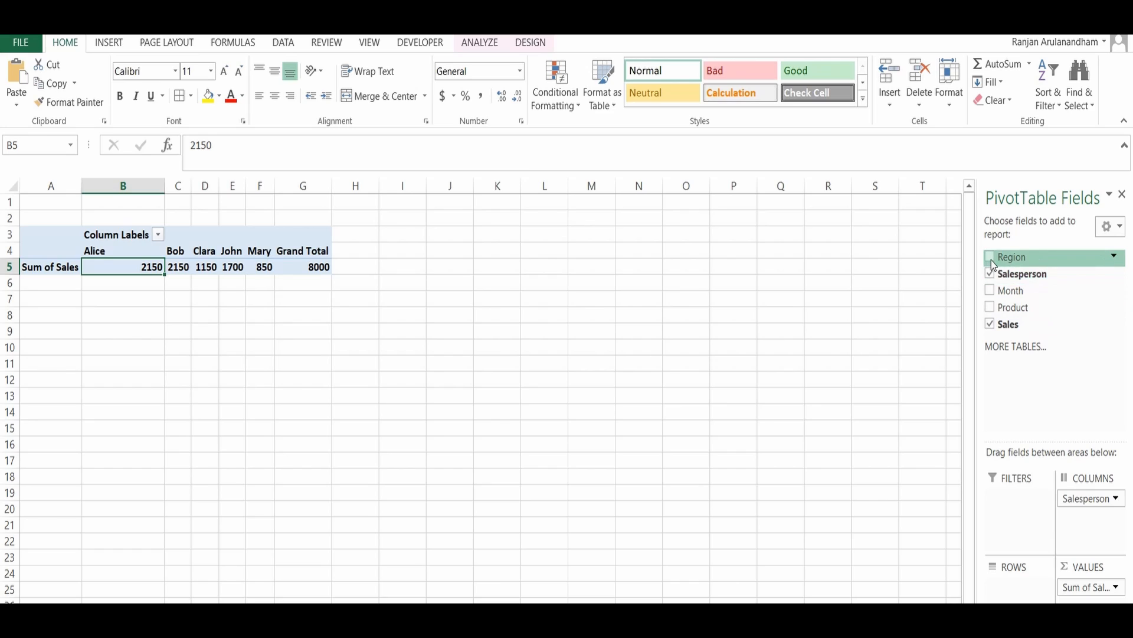
{"action": "left_click_drag", "start_coordinate": [1015, 258], "coordinate": [1016, 587]}
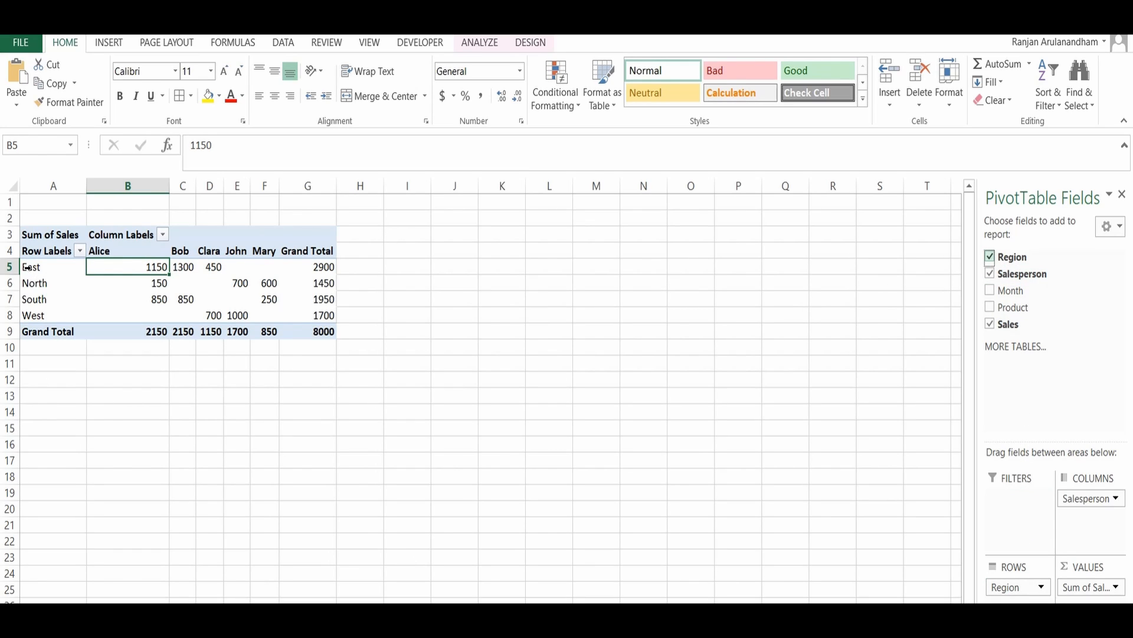
{"action": "left_click", "coordinate": [126, 245]}
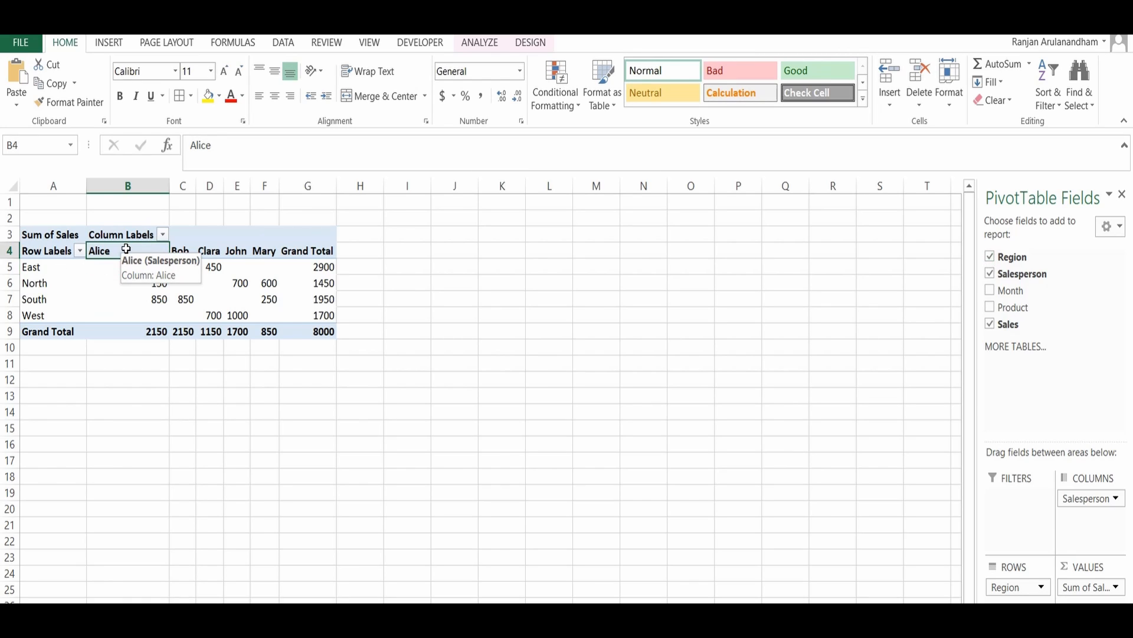
{"action": "left_click", "coordinate": [129, 393]}
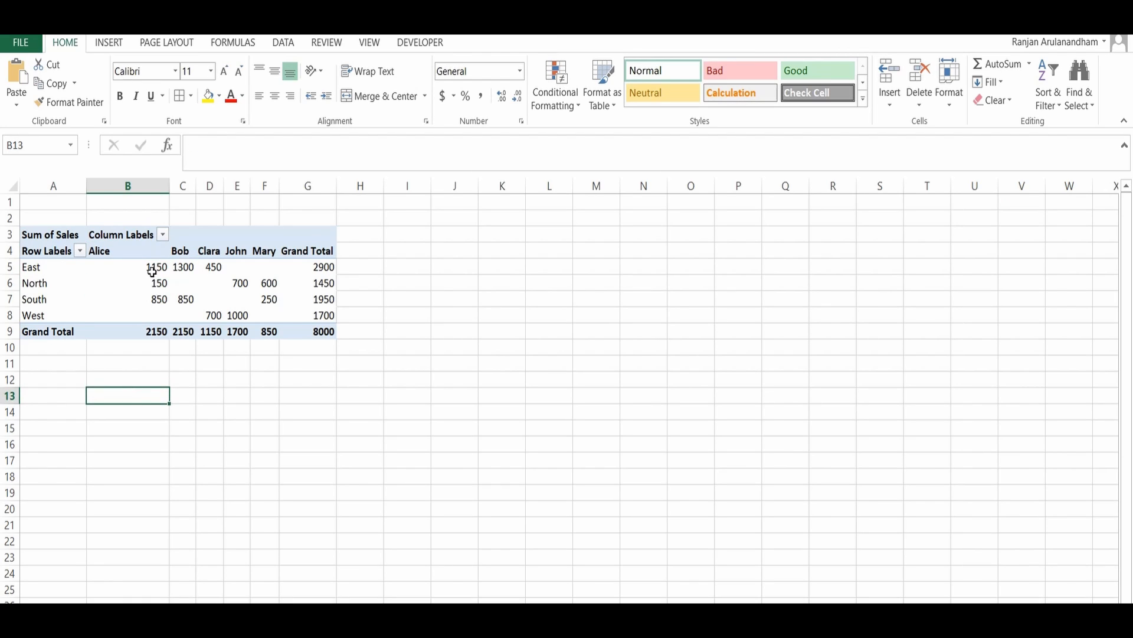
Insert a clustered column PivotChart from the PivotTable and move it clear of the Grand Total column.
{"action": "mouse_move", "coordinate": [152, 272]}
{"action": "left_click", "coordinate": [89, 278]}
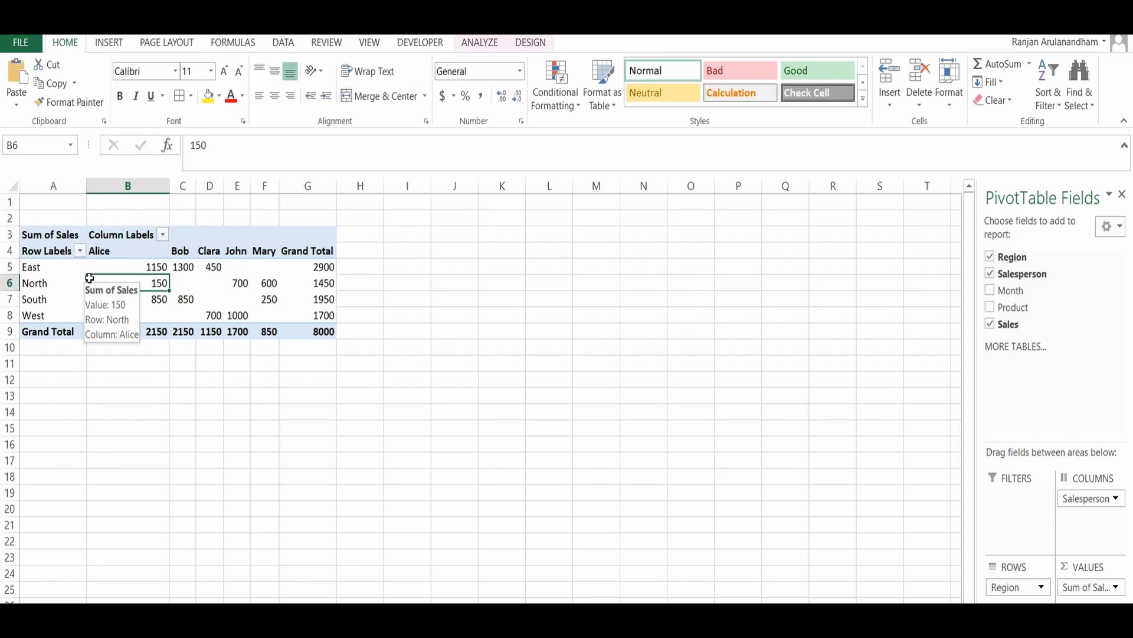
{"action": "left_click", "coordinate": [112, 44]}
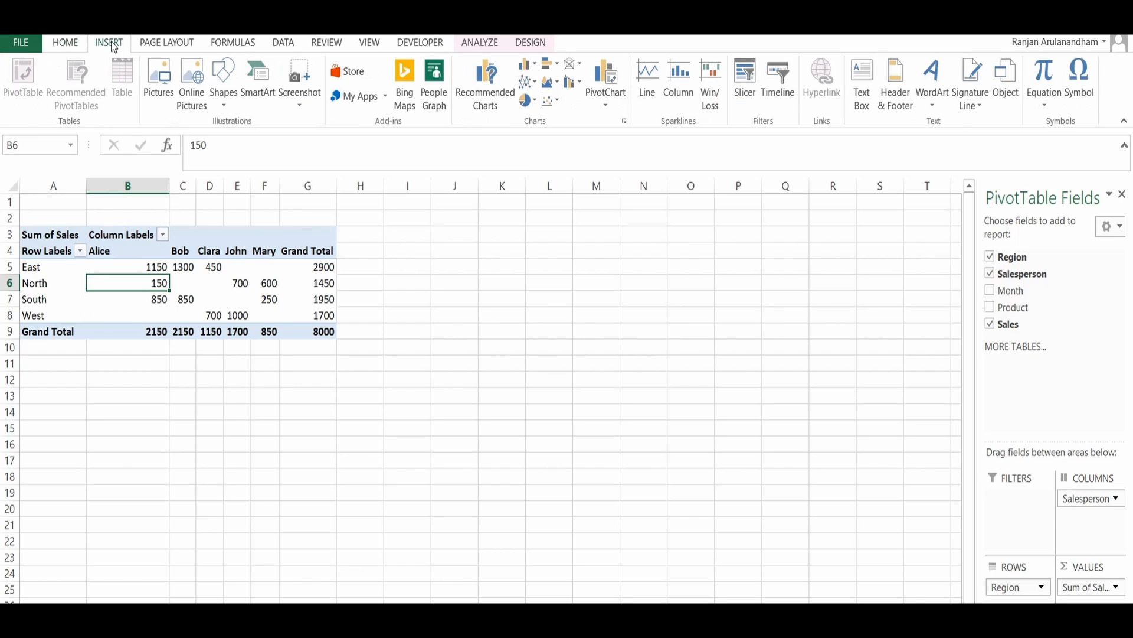
{"action": "left_click", "coordinate": [527, 64]}
{"action": "left_click", "coordinate": [547, 127]}
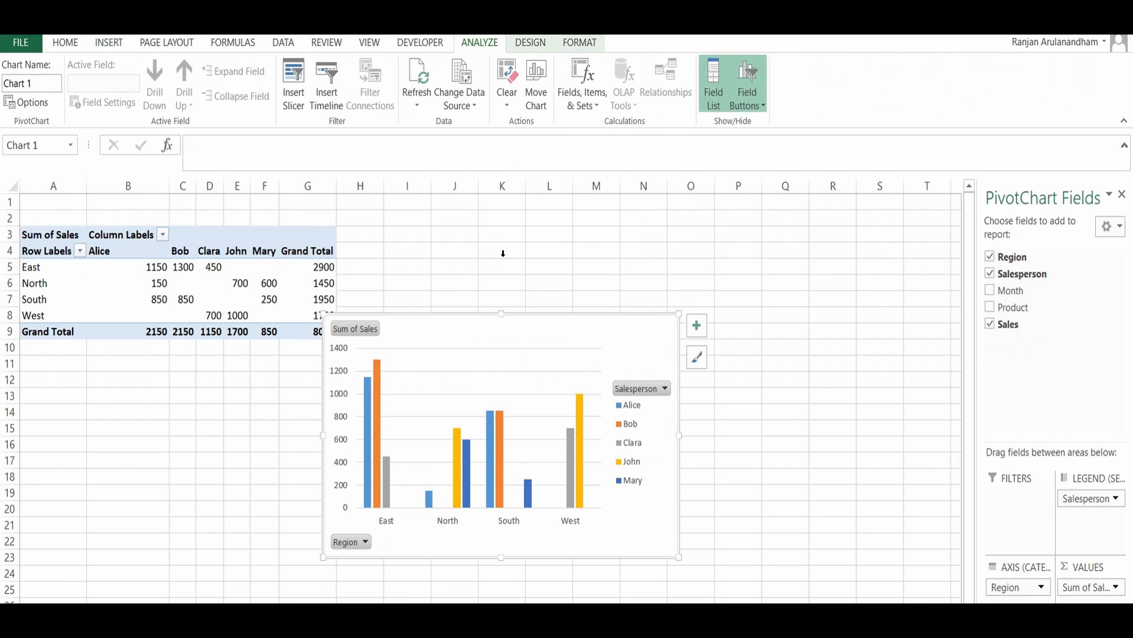
{"action": "left_click_drag", "start_coordinate": [477, 338], "coordinate": [543, 338]}
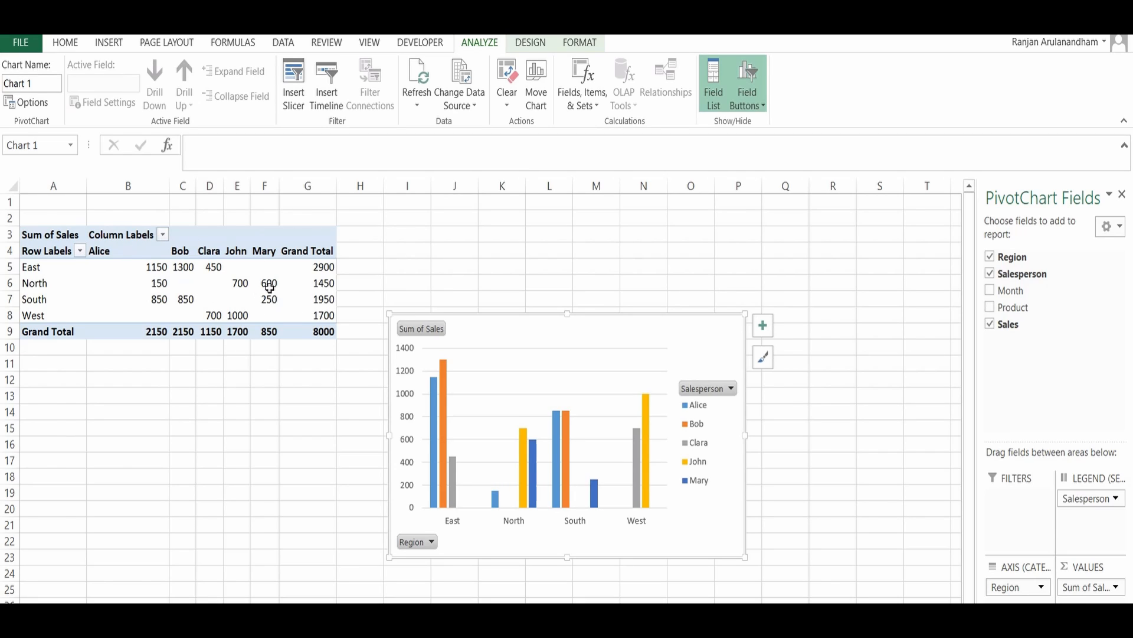
Preview the quick layouts for the PivotChart and delete the chart from the sheet.
{"action": "left_click", "coordinate": [539, 46]}
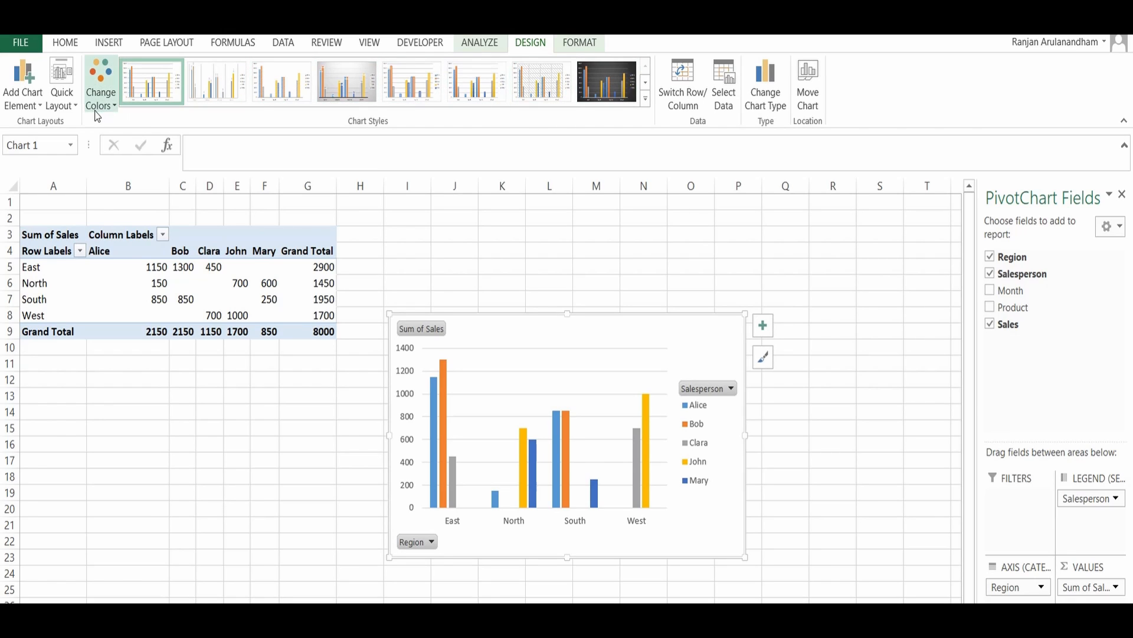
{"action": "left_click", "coordinate": [62, 96]}
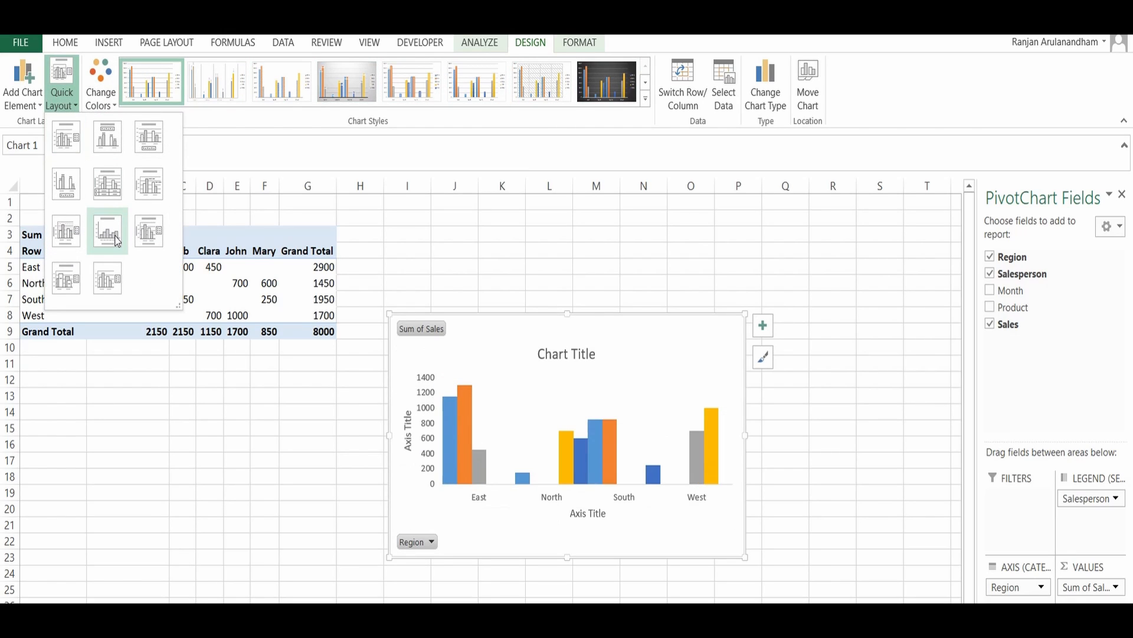
{"action": "left_click", "coordinate": [275, 410]}
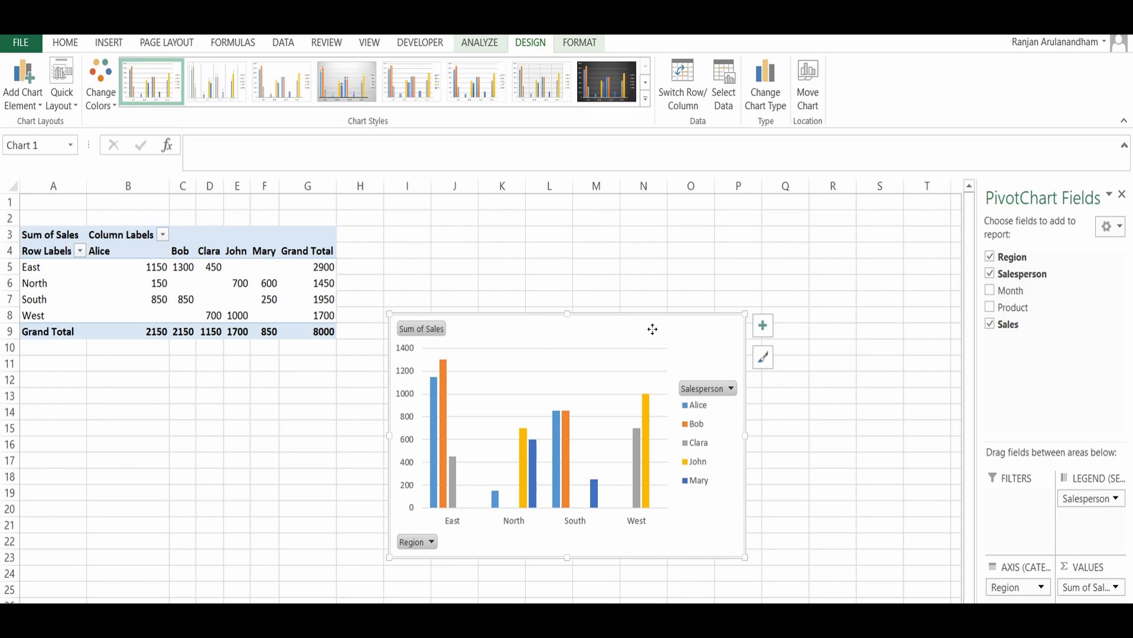
{"action": "key", "text": "Delete"}
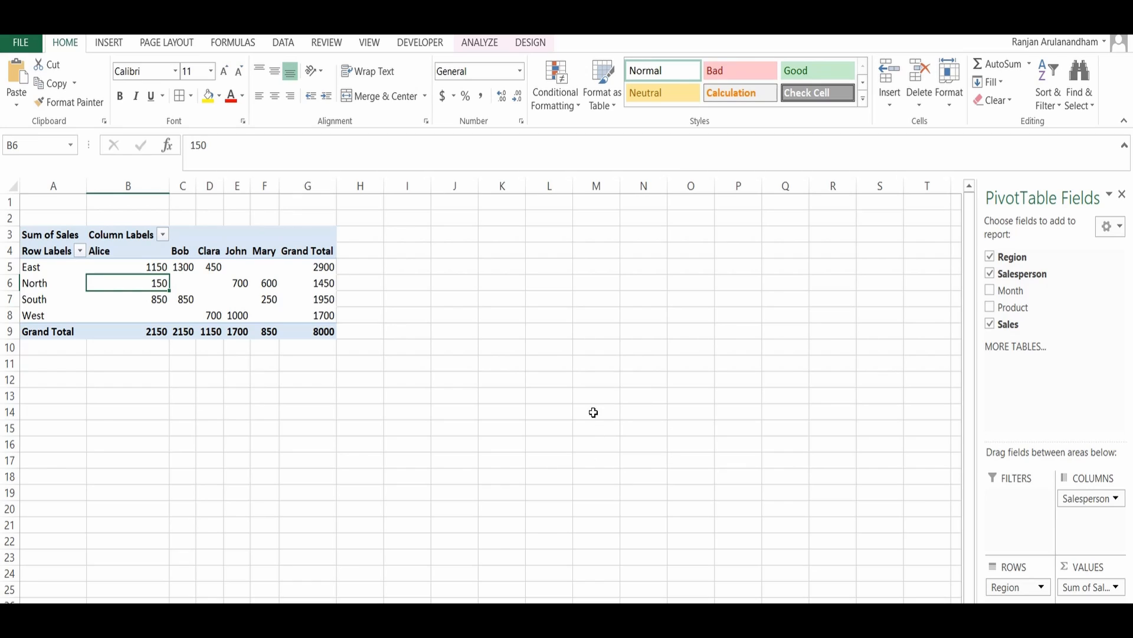
Format the PivotTable with the green-bordered style, banded rows and banded columns, and show the report in tabular form.
{"action": "left_click", "coordinate": [523, 44]}
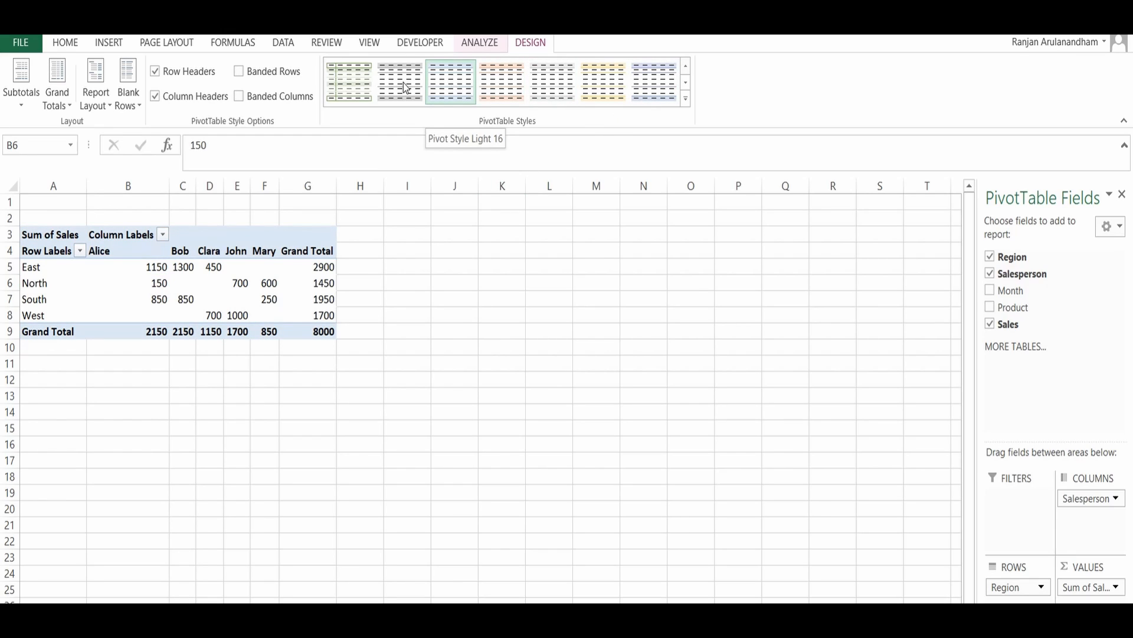
{"action": "left_click", "coordinate": [350, 89]}
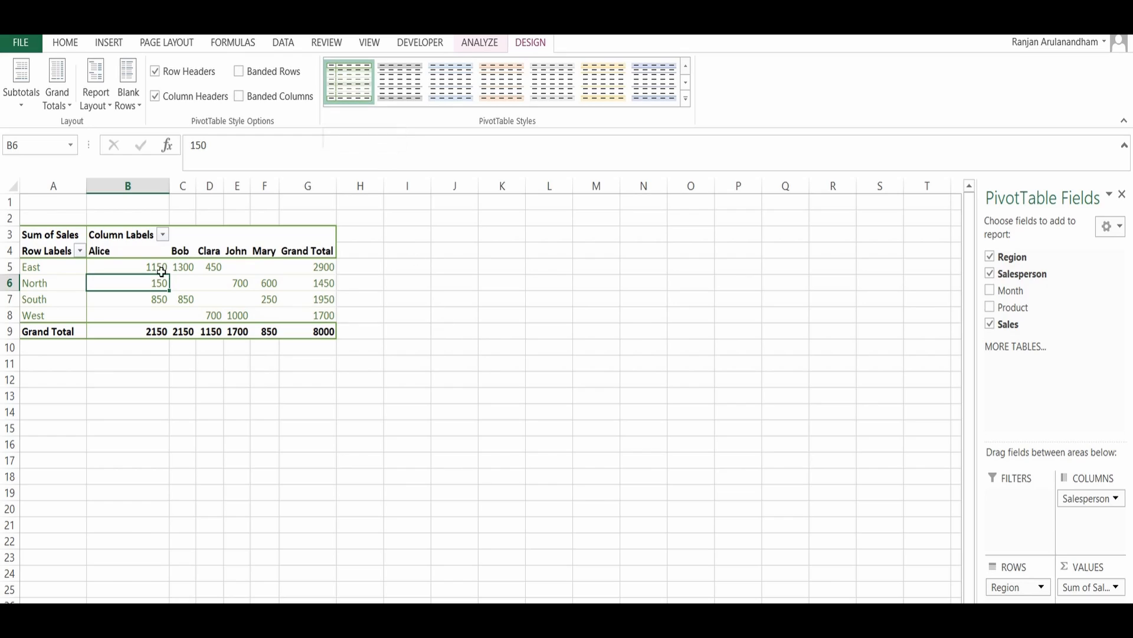
{"action": "left_click", "coordinate": [263, 79]}
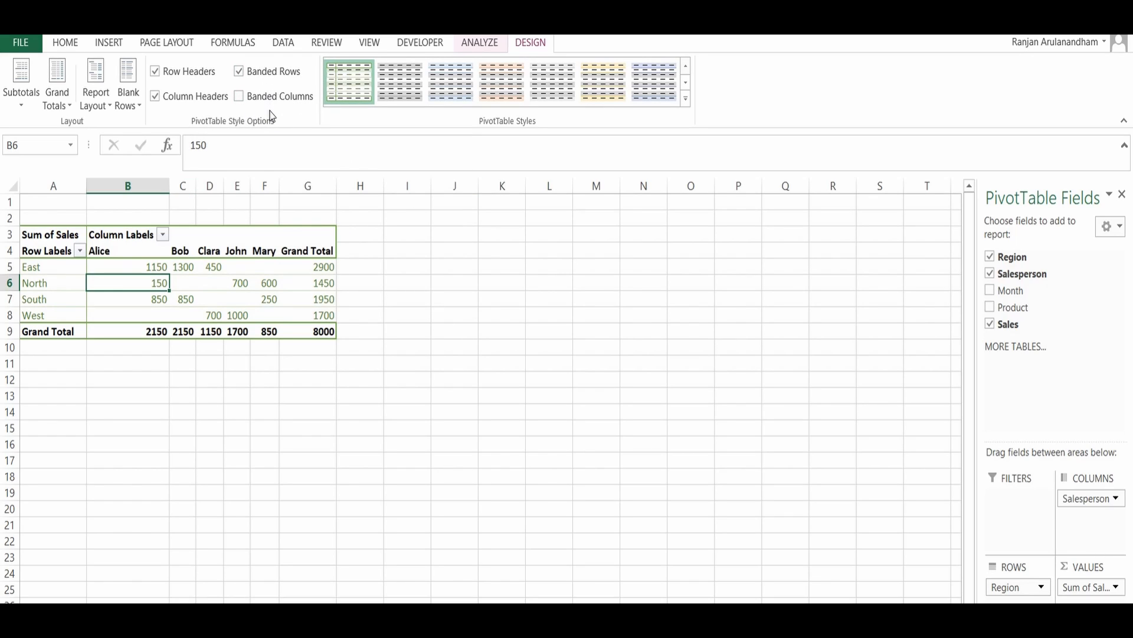
{"action": "left_click", "coordinate": [270, 96]}
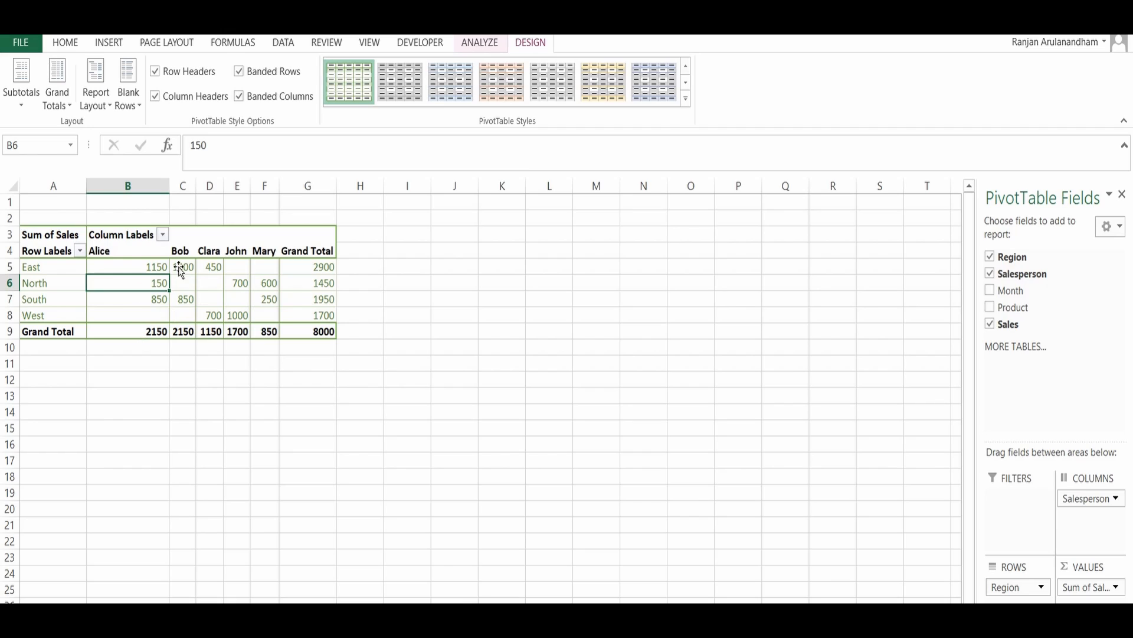
{"action": "left_click", "coordinate": [110, 111]}
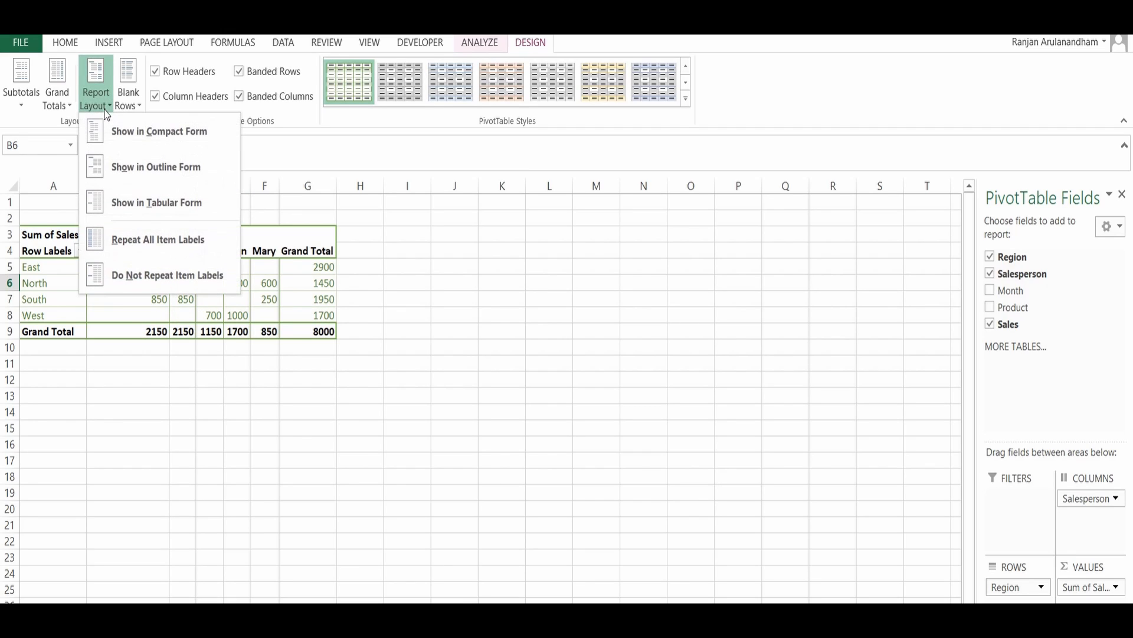
{"action": "left_click", "coordinate": [149, 201]}
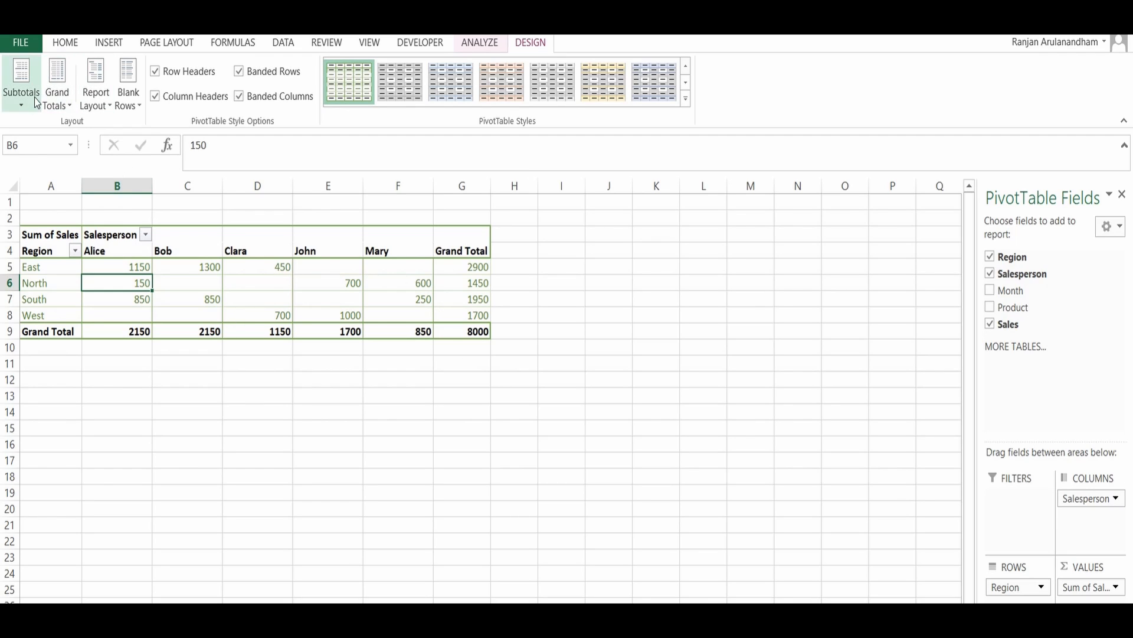
Turn the PivotTable's grand totals off for rows and columns and switch them back on for both.
{"action": "left_click", "coordinate": [64, 105]}
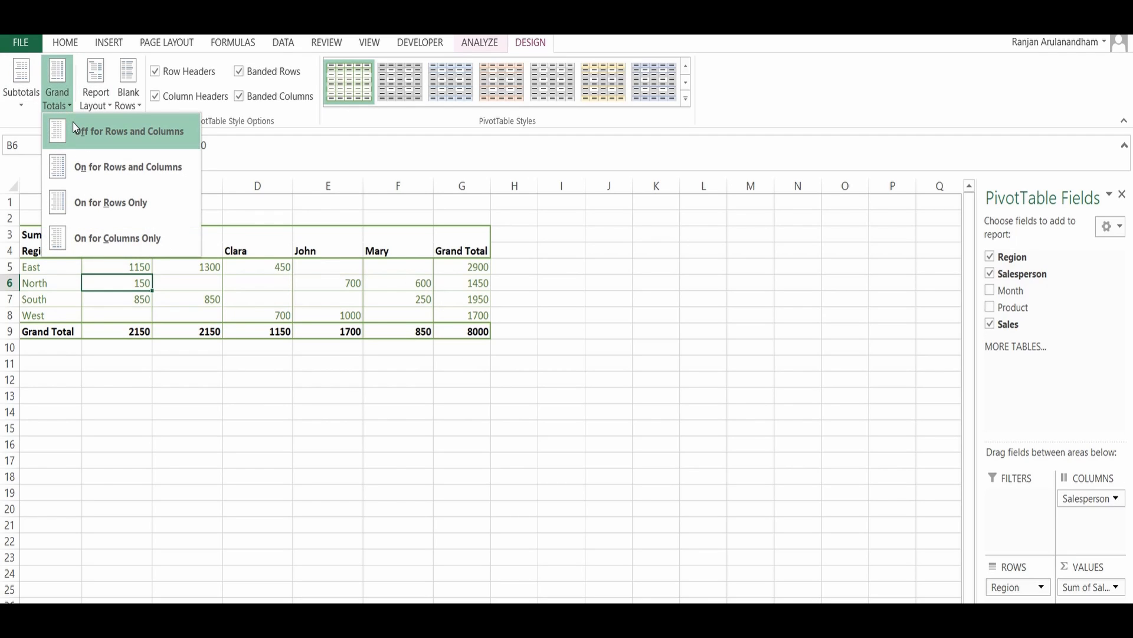
{"action": "left_click", "coordinate": [75, 126]}
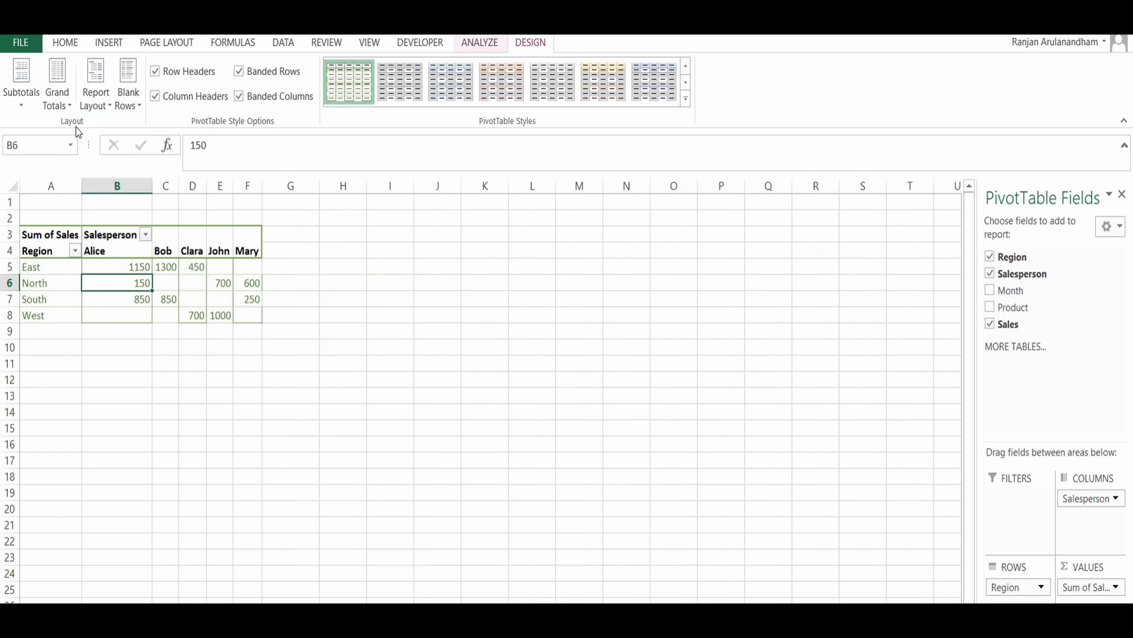
{"action": "left_click", "coordinate": [23, 105]}
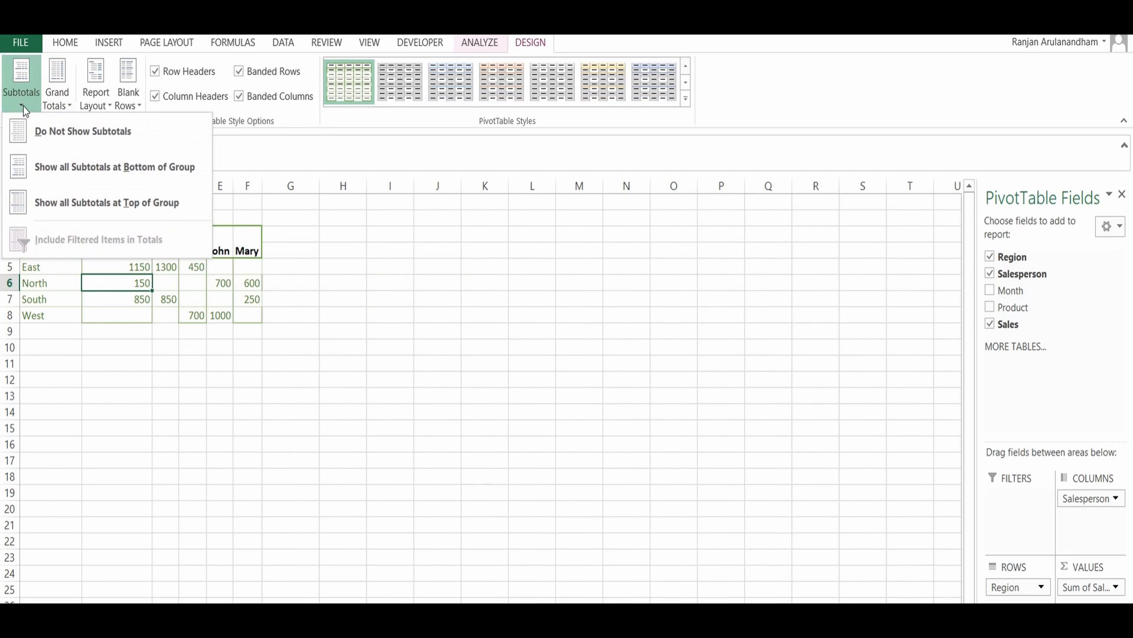
{"action": "left_click", "coordinate": [246, 224]}
{"action": "left_click", "coordinate": [61, 105]}
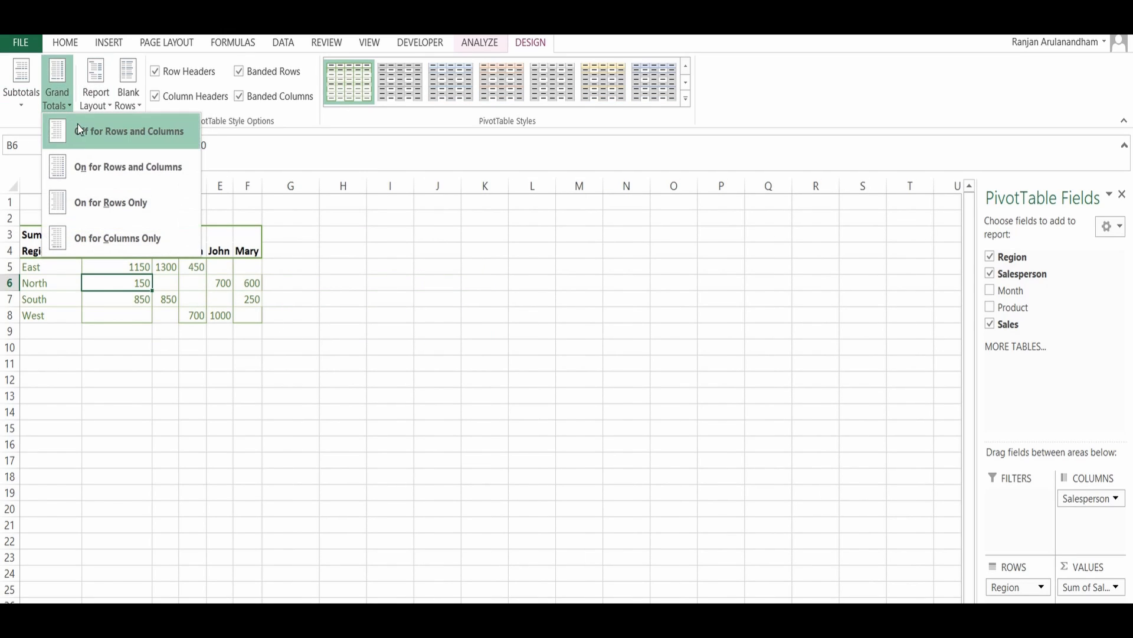
{"action": "left_click", "coordinate": [105, 177]}
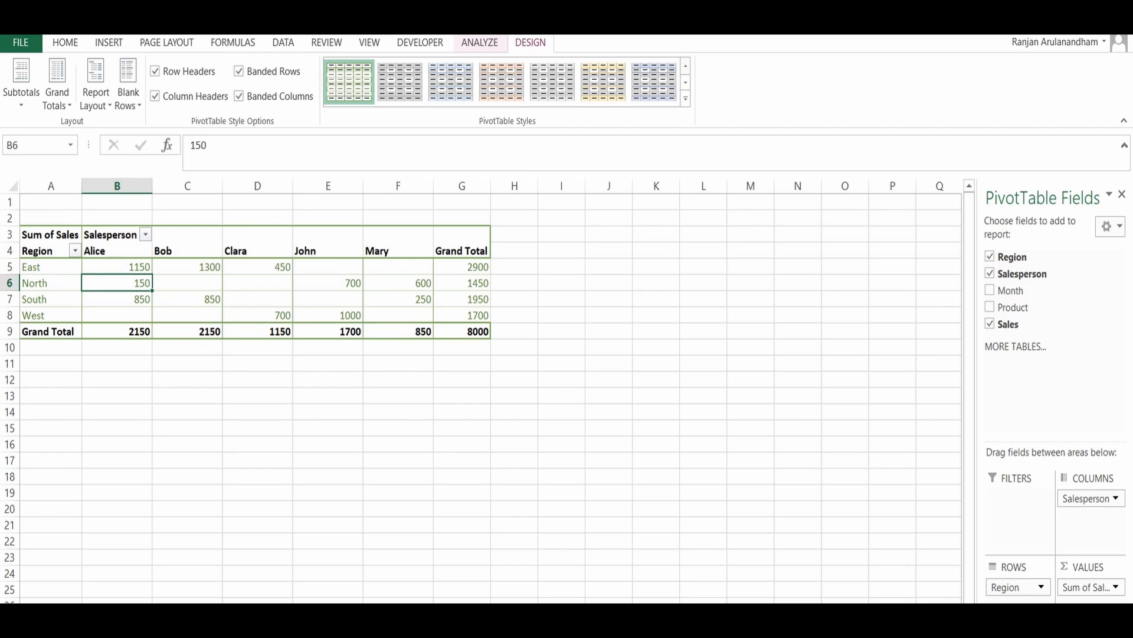
Look at the source sales data sheet and return to the PivotTable sheet.
{"action": "left_click", "coordinate": [189, 612]}
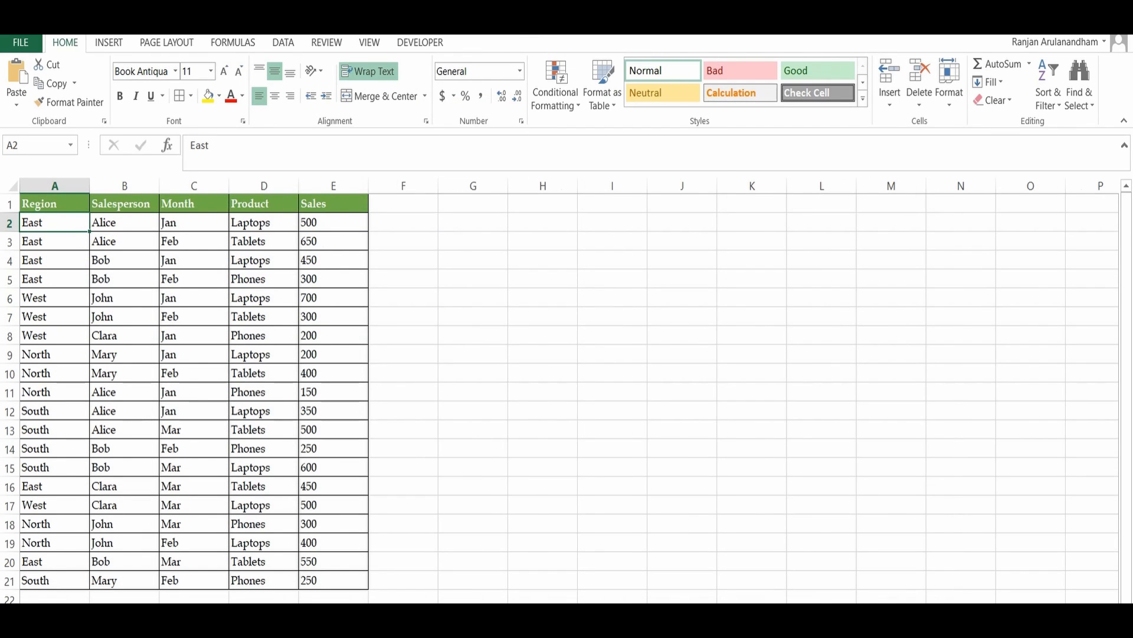
{"action": "left_click", "coordinate": [142, 611]}
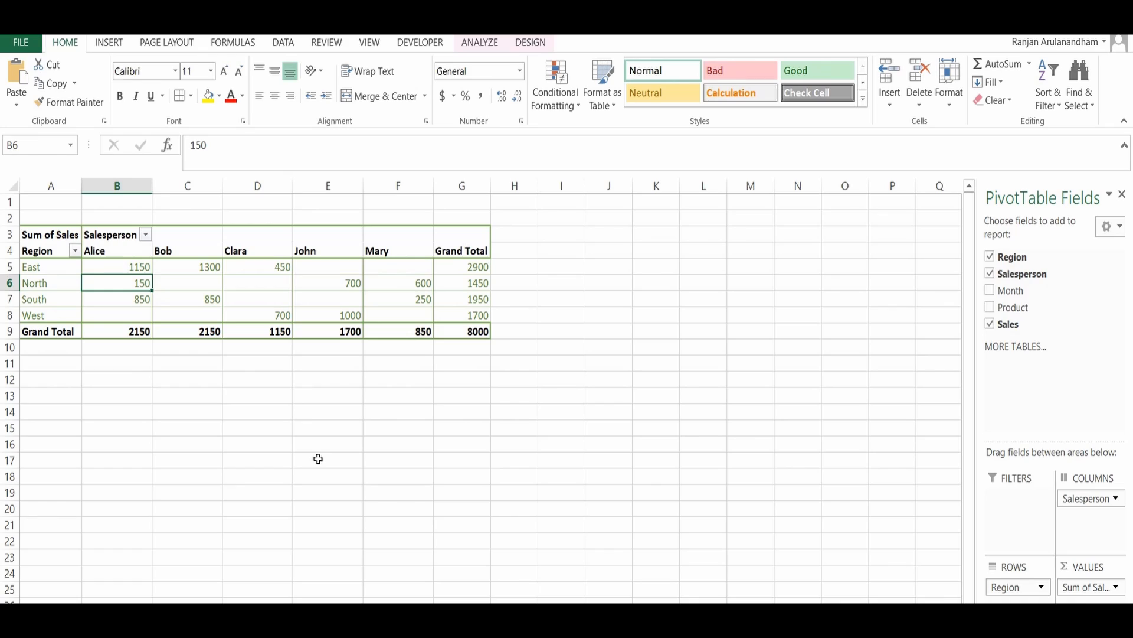